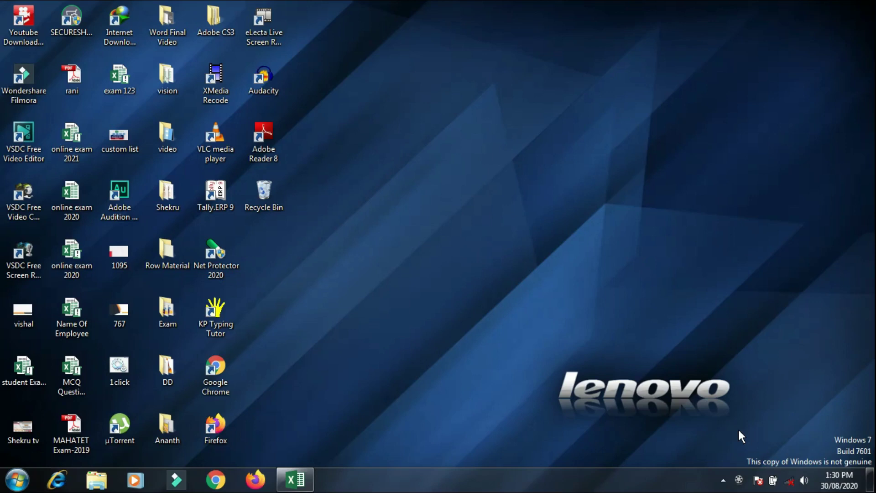
Switch to the State List Drop down list workbook in Excel and look through its sheets, ending on the List sheet.
{"action": "left_click", "coordinate": [302, 483]}
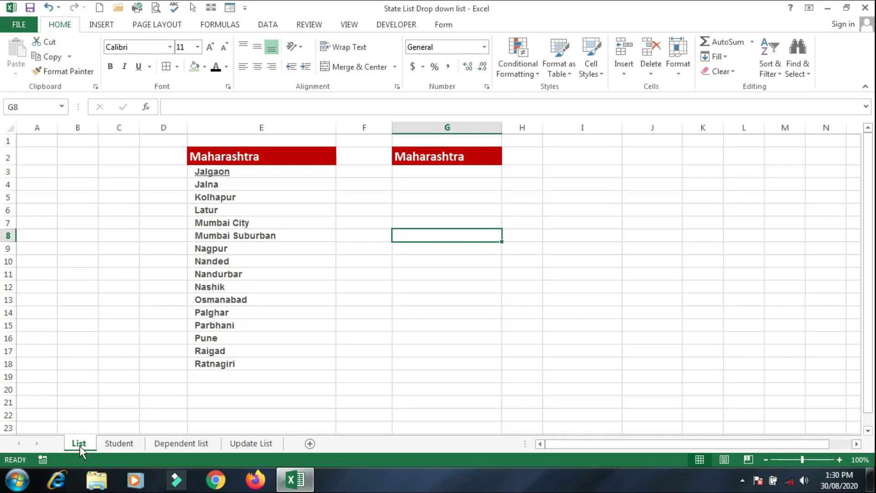
{"action": "left_click", "coordinate": [109, 442]}
{"action": "left_click", "coordinate": [162, 445]}
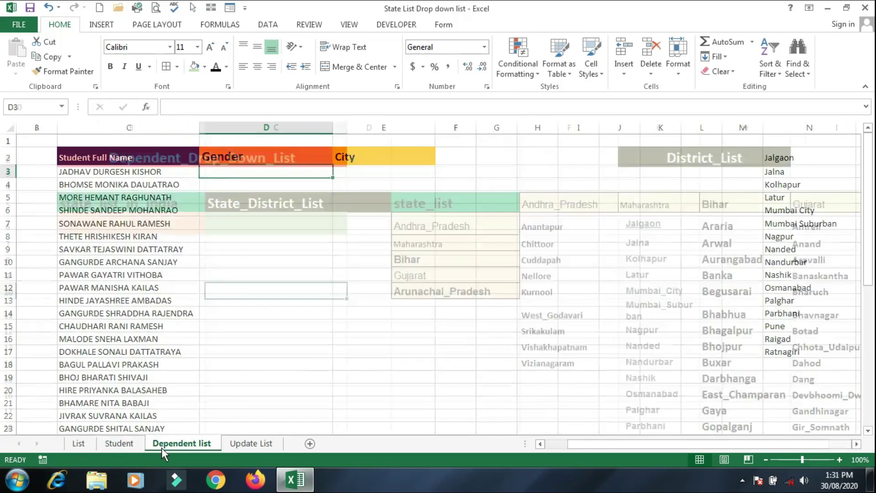
{"action": "left_click", "coordinate": [252, 445]}
{"action": "left_click", "coordinate": [163, 439]}
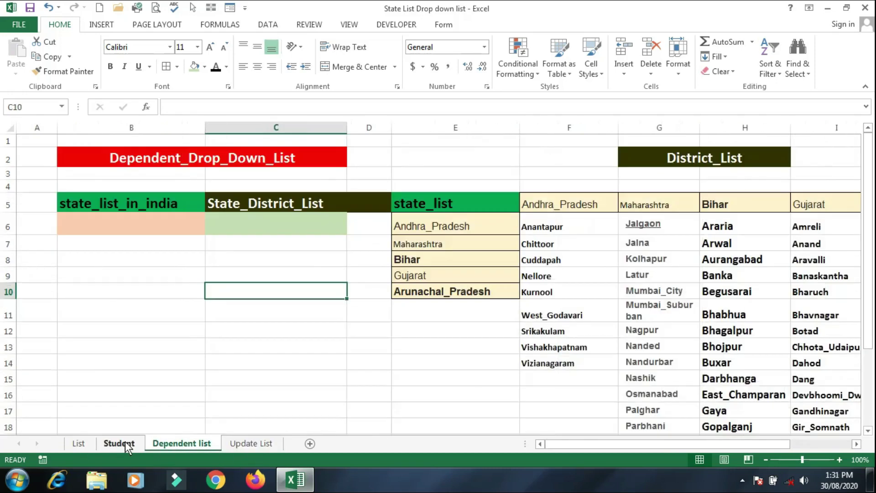
{"action": "left_click", "coordinate": [77, 443]}
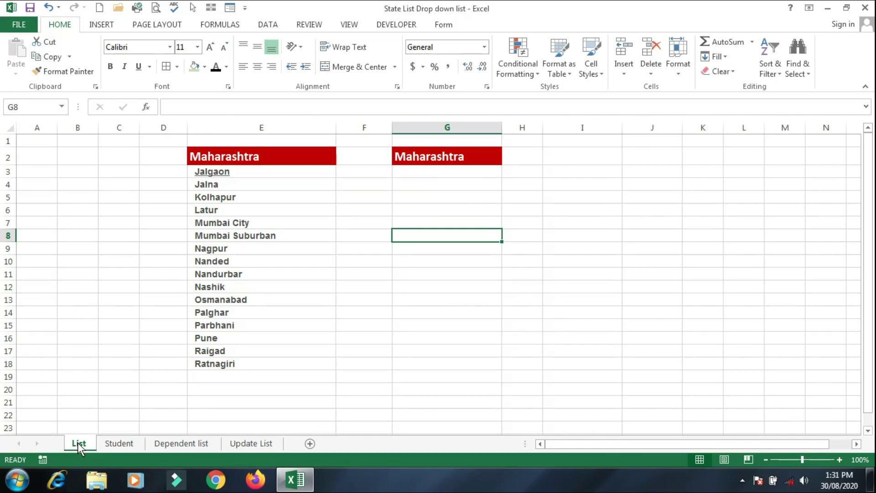
Review the Maharashtra district entries in cells E3:E18 of the List sheet.
{"action": "left_click", "coordinate": [260, 160]}
{"action": "left_click", "coordinate": [251, 173]}
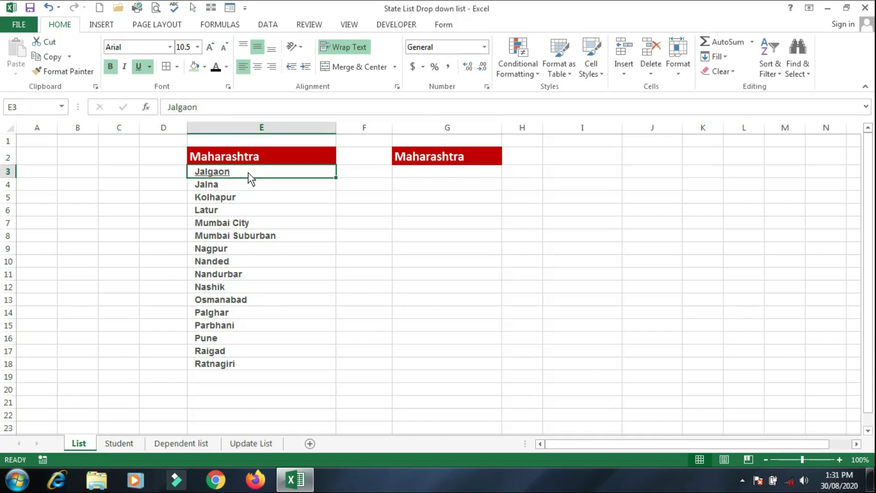
{"action": "left_click_drag", "start_coordinate": [246, 183], "coordinate": [245, 361]}
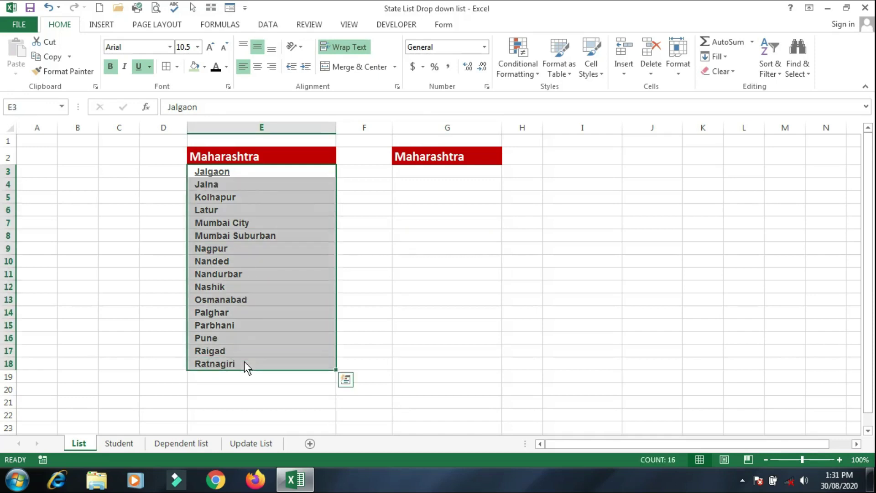
{"action": "left_click", "coordinate": [365, 261]}
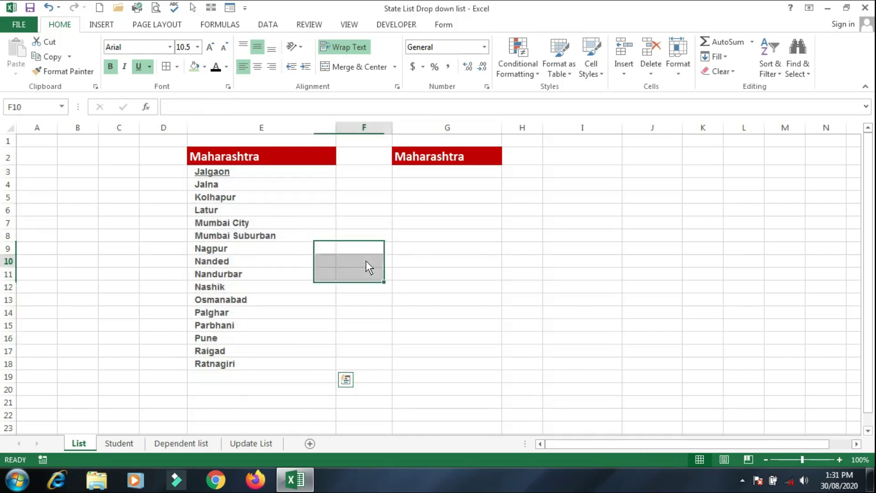
{"action": "left_click", "coordinate": [293, 183]}
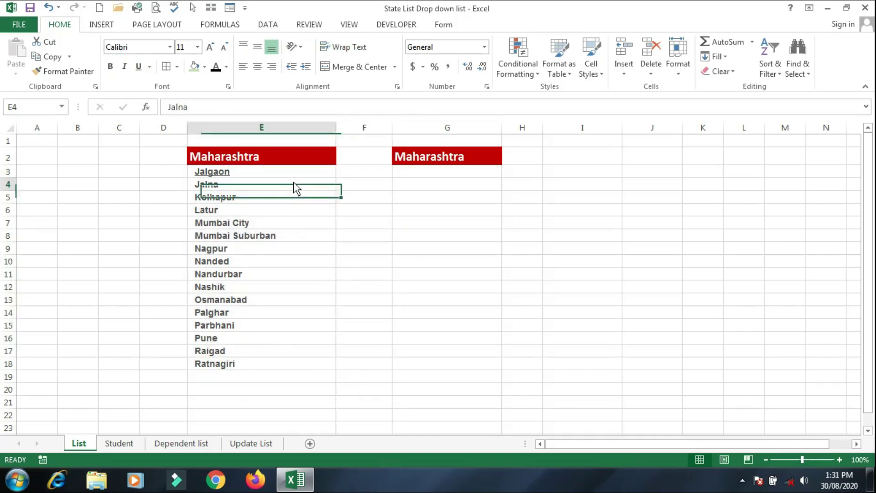
Make row 3 of the List sheet slightly taller.
{"action": "left_click", "coordinate": [434, 171]}
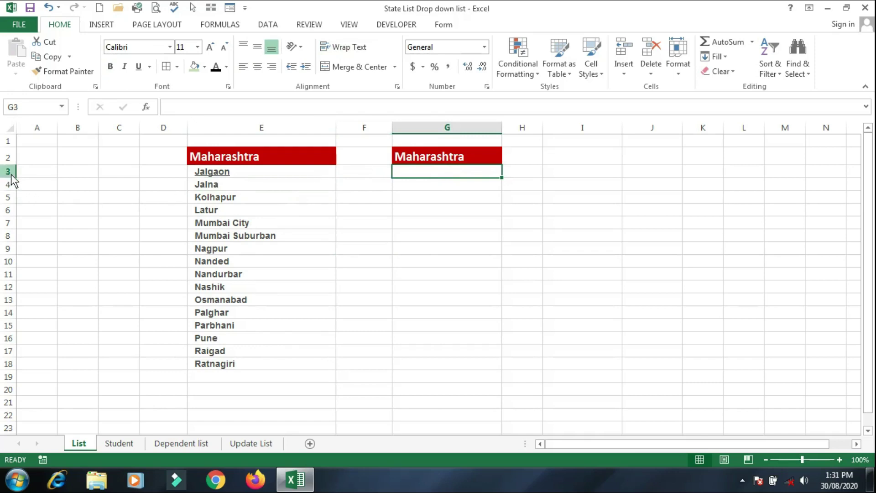
{"action": "left_click_drag", "start_coordinate": [10, 177], "coordinate": [14, 182]}
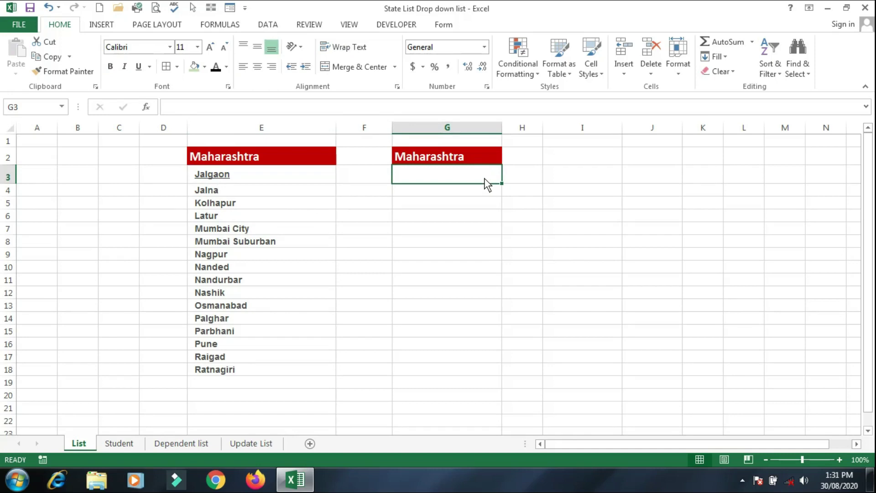
{"action": "left_click", "coordinate": [431, 195]}
Open the data validation settings for cell G3 and look at the input message and error alert options.
{"action": "left_click", "coordinate": [427, 174]}
{"action": "left_click", "coordinate": [271, 26]}
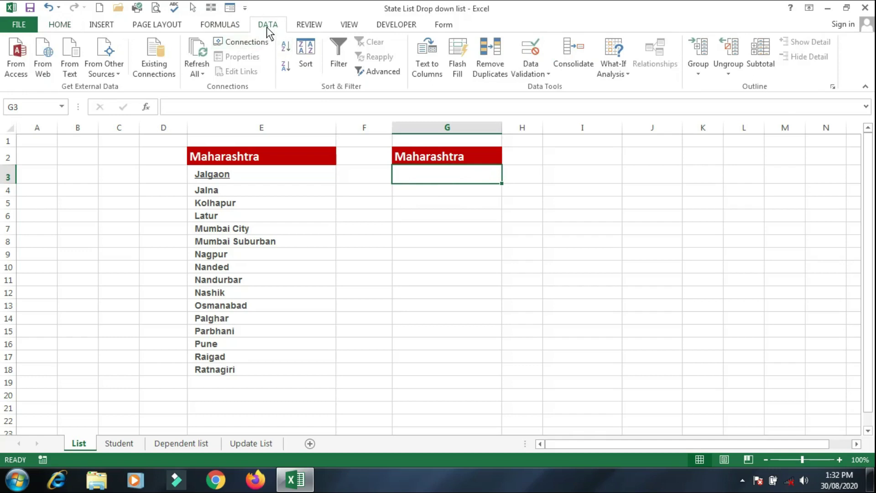
{"action": "left_click", "coordinate": [542, 75]}
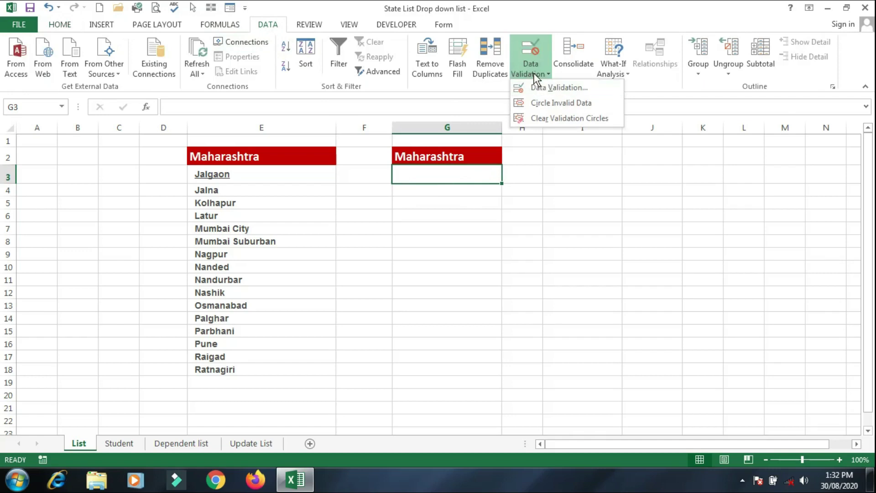
{"action": "left_click", "coordinate": [554, 89]}
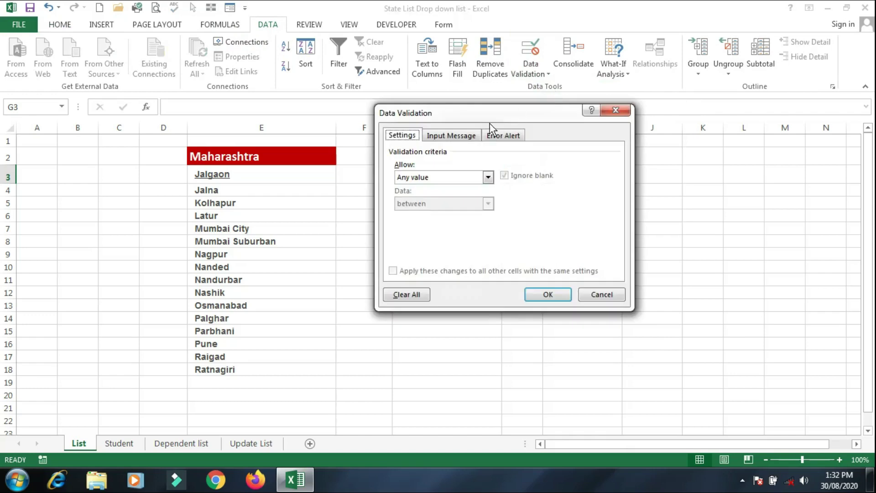
{"action": "left_click_drag", "start_coordinate": [499, 114], "coordinate": [651, 70]}
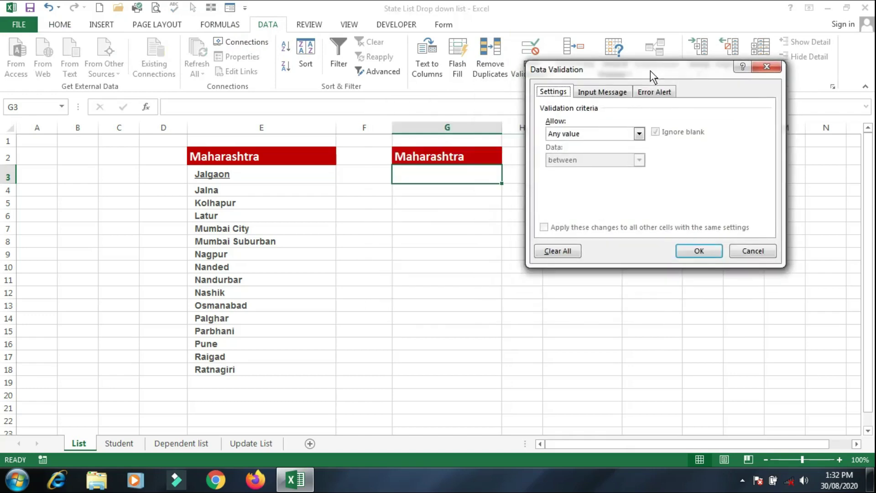
{"action": "left_click", "coordinate": [606, 94]}
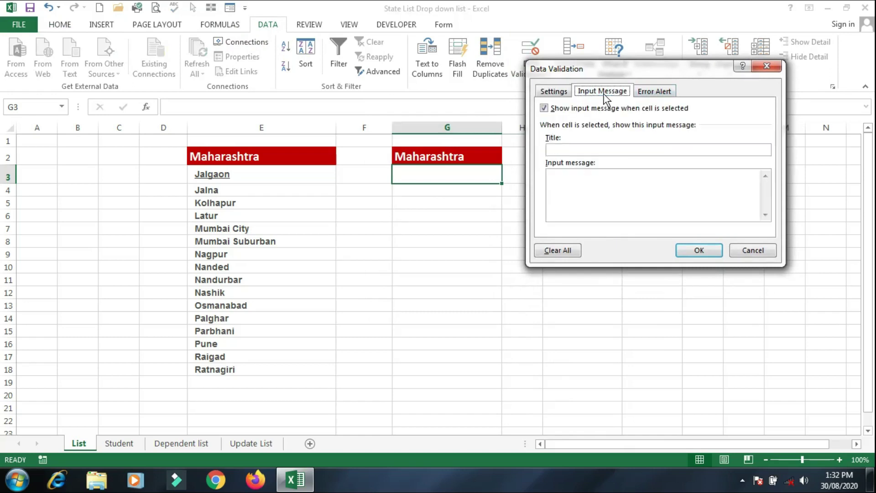
{"action": "left_click", "coordinate": [660, 93]}
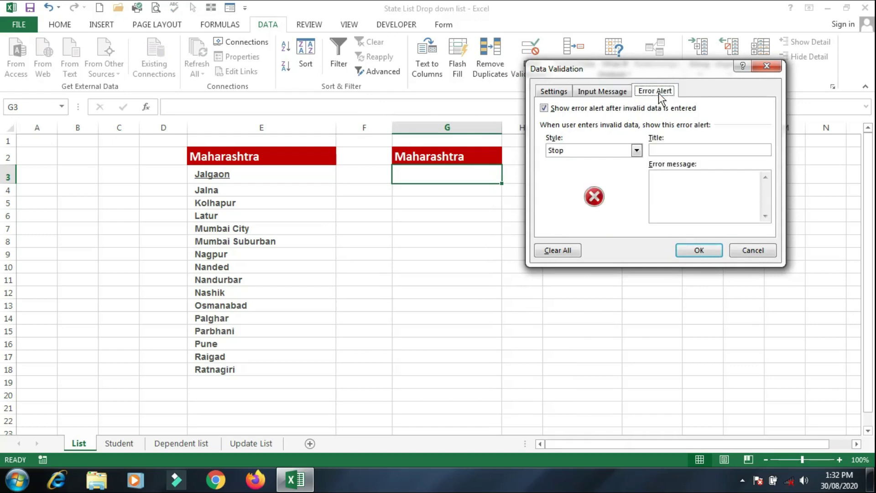
{"action": "left_click", "coordinate": [557, 92]}
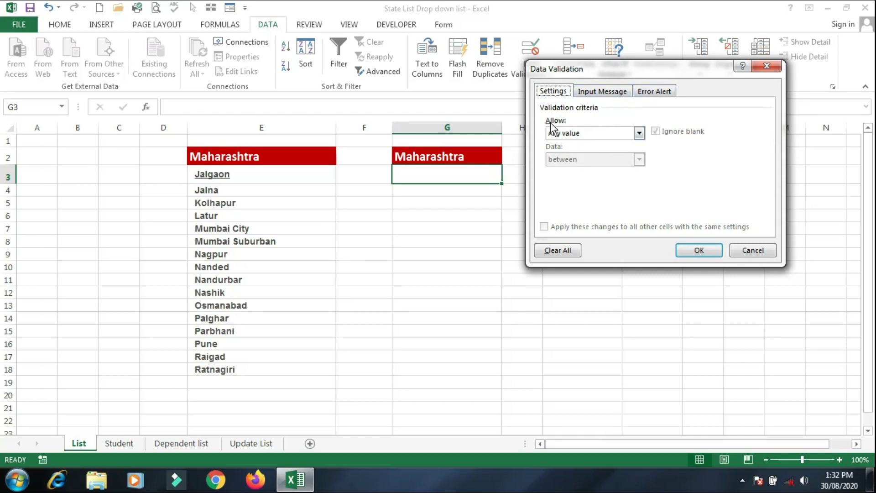
Restrict cell G3 to a validation list with the districts in =$E$3:$E$18 as its source.
{"action": "left_click", "coordinate": [583, 133]}
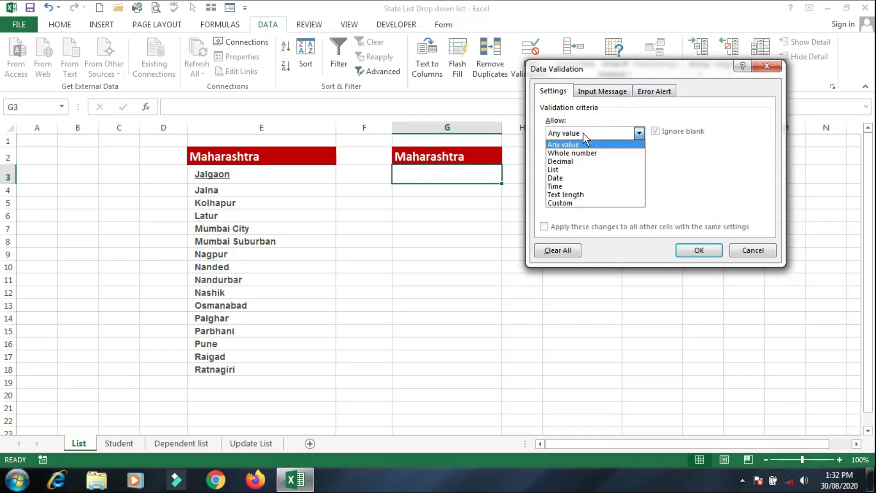
{"action": "left_click", "coordinate": [579, 169]}
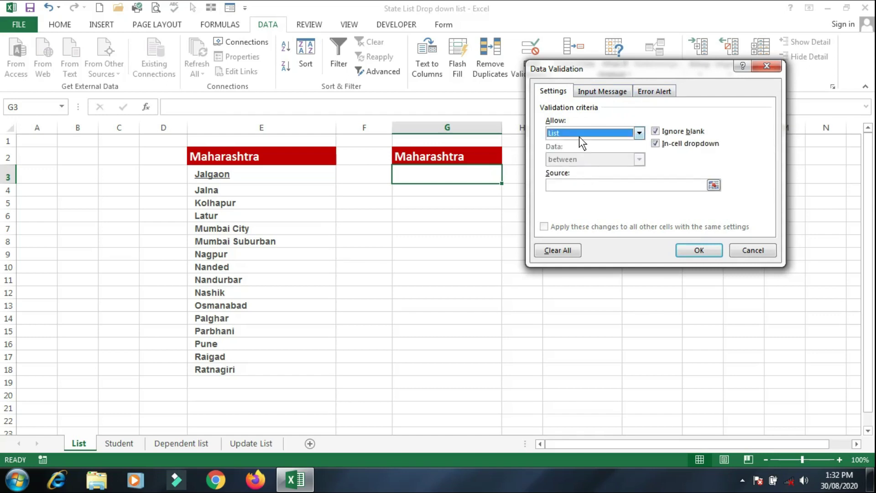
{"action": "left_click", "coordinate": [570, 187]}
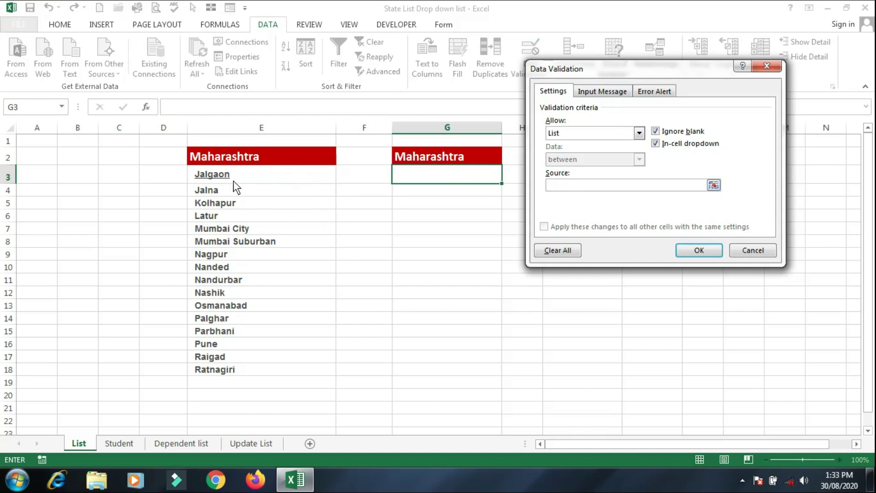
{"action": "left_click_drag", "start_coordinate": [225, 176], "coordinate": [238, 368]}
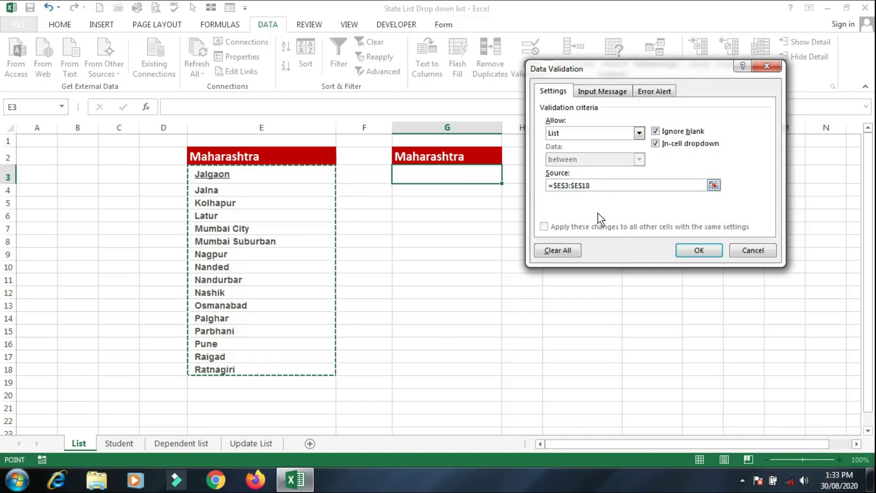
{"action": "left_click", "coordinate": [700, 252]}
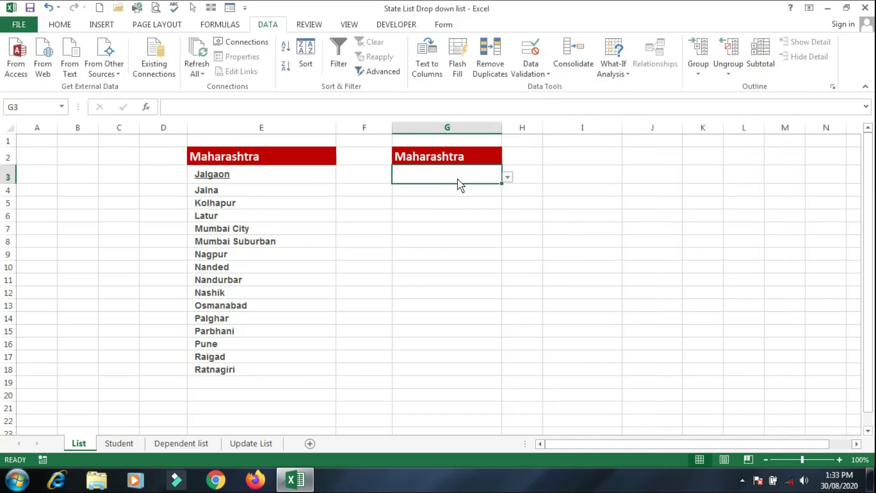
Browse the district choices offered in cell G3 and pick Mumbai City.
{"action": "left_click", "coordinate": [508, 179]}
{"action": "left_click_drag", "start_coordinate": [507, 202], "coordinate": [506, 237]}
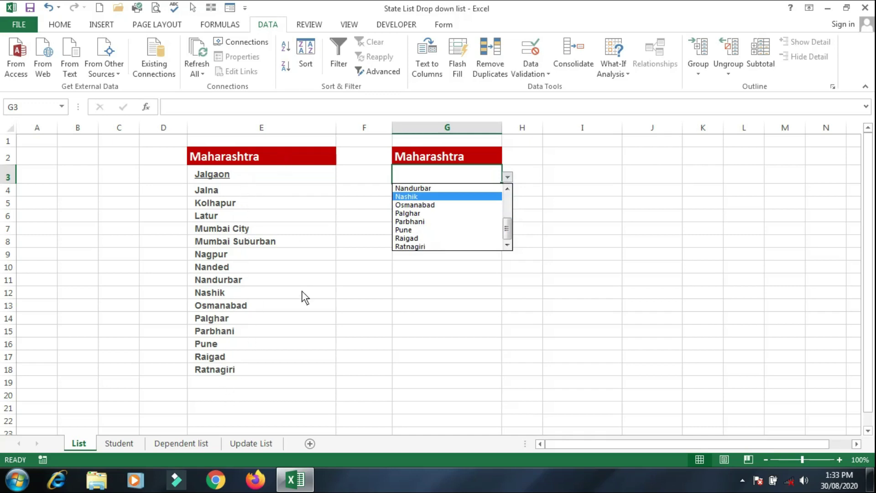
{"action": "mouse_move", "coordinate": [509, 223]}
{"action": "left_mouse_down"}
{"action": "mouse_move", "coordinate": [508, 196]}
{"action": "mouse_move", "coordinate": [504, 240]}
{"action": "mouse_move", "coordinate": [506, 178]}
{"action": "mouse_move", "coordinate": [508, 245]}
{"action": "mouse_move", "coordinate": [507, 213]}
{"action": "left_mouse_up"}
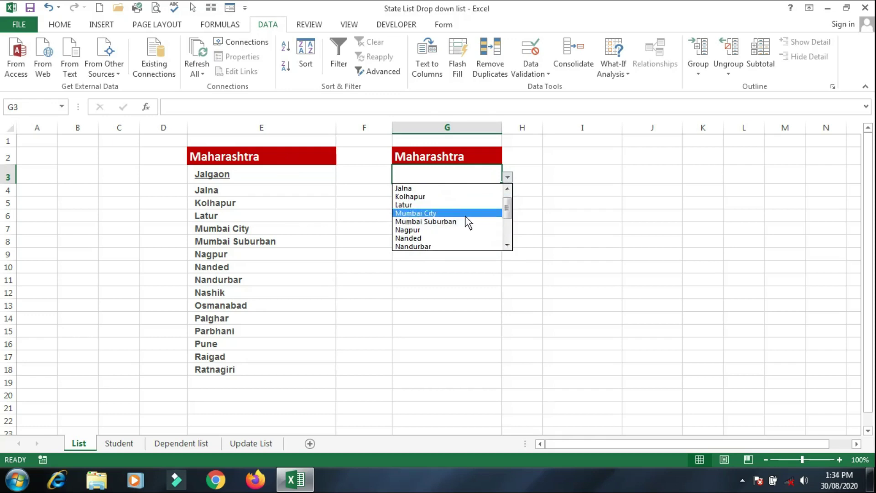
{"action": "left_click", "coordinate": [464, 215]}
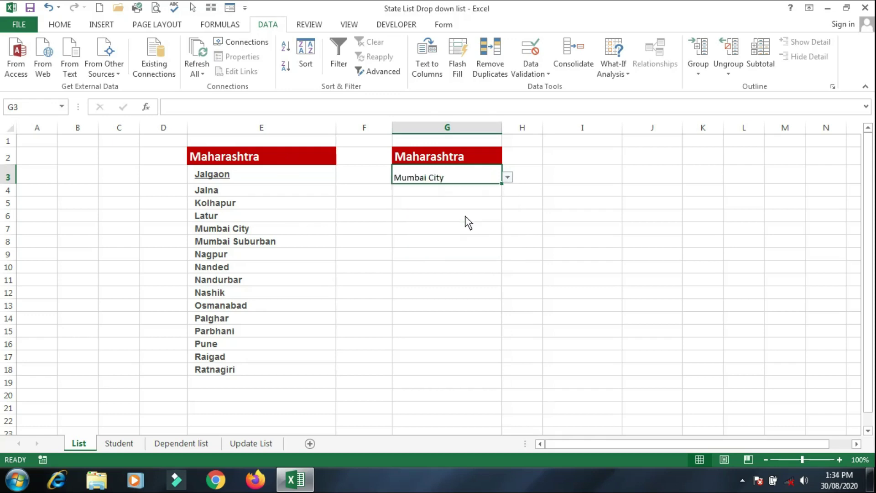
Change the district chosen in cell G3 to Pune.
{"action": "left_click", "coordinate": [508, 178]}
{"action": "left_click_drag", "start_coordinate": [505, 212], "coordinate": [506, 231]}
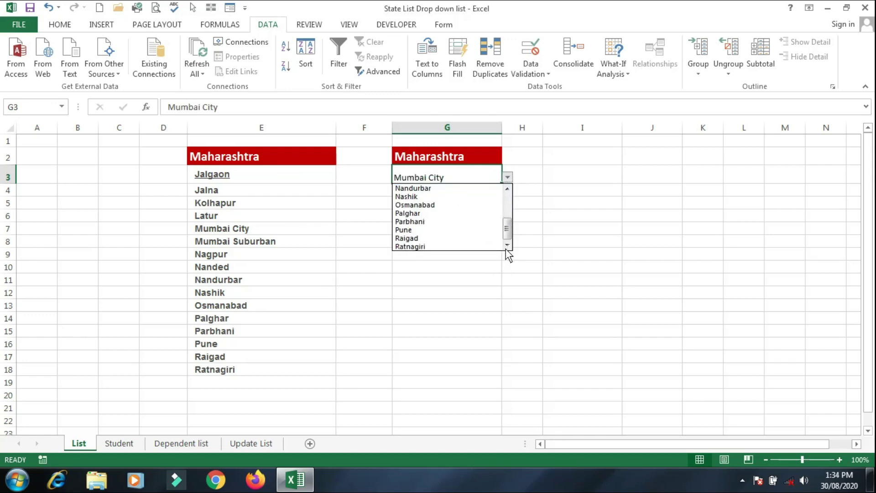
{"action": "left_click", "coordinate": [470, 228]}
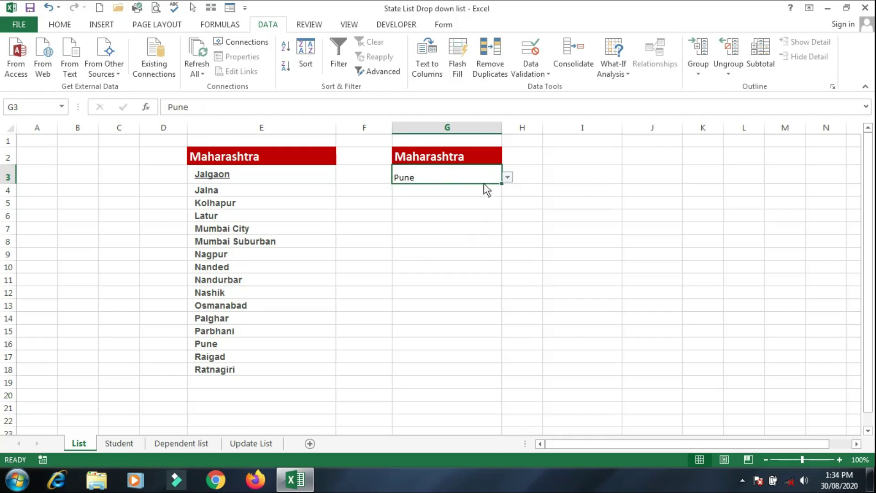
Change the district chosen in cell G3 to Palghar.
{"action": "left_click", "coordinate": [506, 177]}
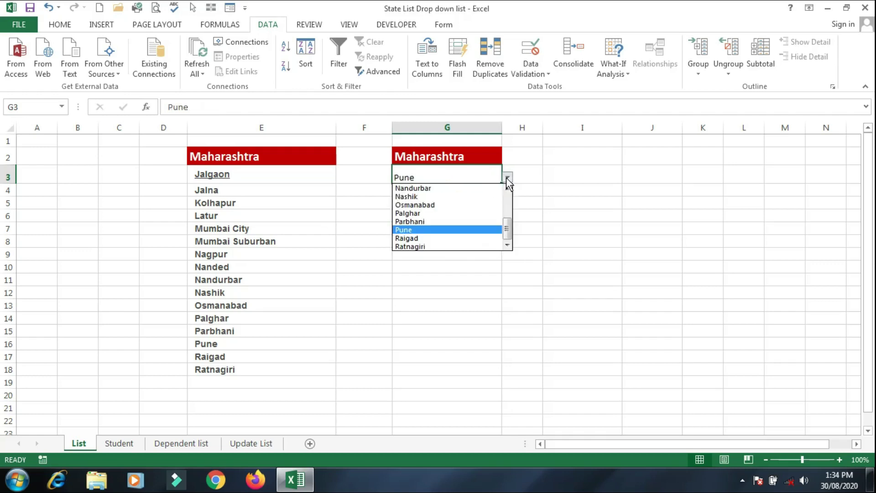
{"action": "left_click", "coordinate": [482, 212]}
{"action": "left_click", "coordinate": [391, 216]}
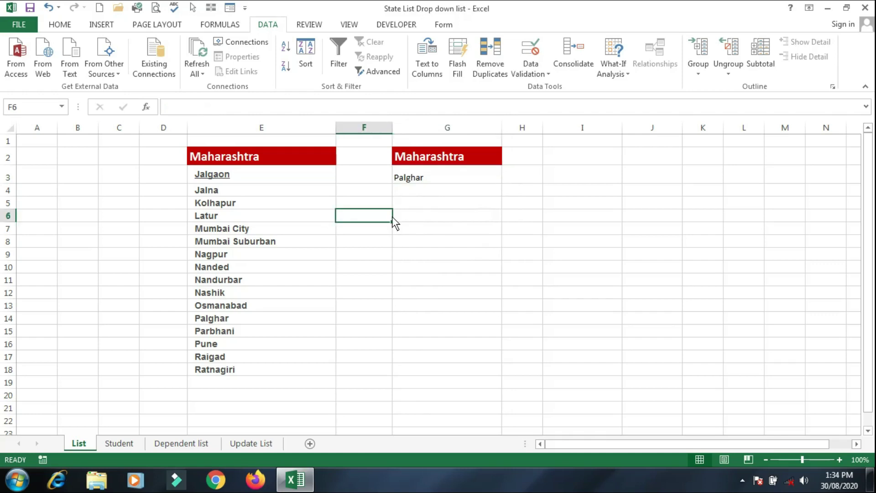
{"action": "left_click", "coordinate": [321, 203]}
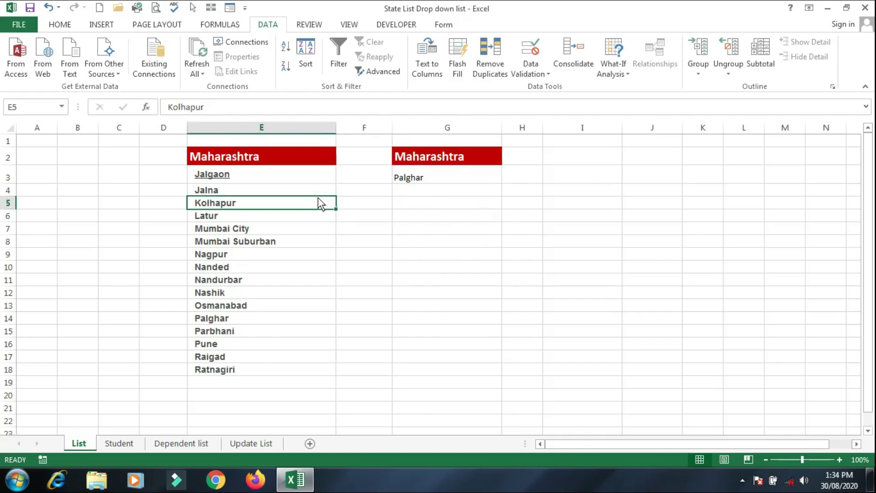
Go to the Student sheet and select the first empty Gender cell, D3.
{"action": "left_click", "coordinate": [121, 443]}
{"action": "left_click", "coordinate": [303, 295]}
{"action": "left_click", "coordinate": [312, 226]}
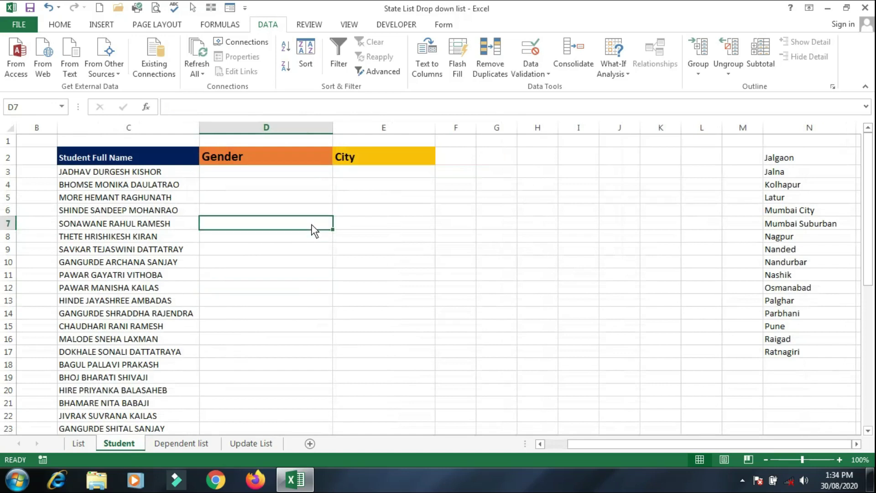
{"action": "left_click", "coordinate": [276, 171]}
{"action": "left_click", "coordinate": [262, 191]}
{"action": "left_click", "coordinate": [259, 186]}
{"action": "left_click", "coordinate": [251, 175]}
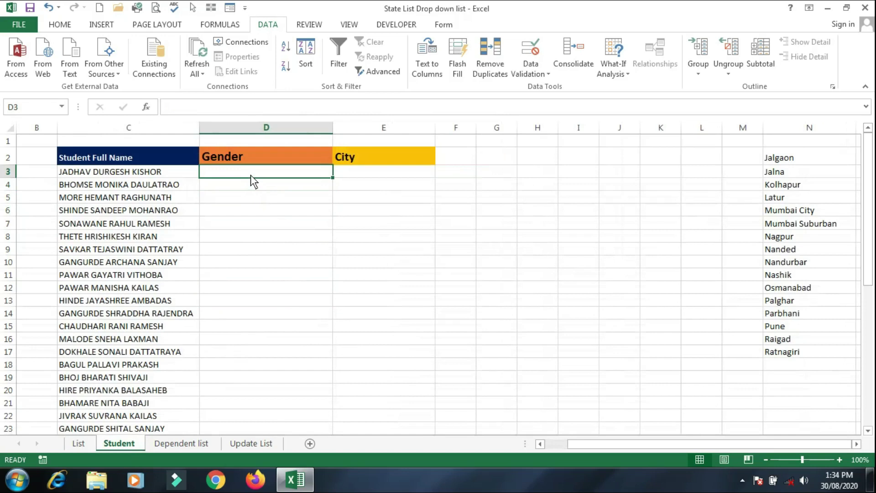
{"action": "left_click_drag", "start_coordinate": [137, 172], "coordinate": [142, 437]}
{"action": "left_click", "coordinate": [283, 281]}
{"action": "left_click_drag", "start_coordinate": [277, 249], "coordinate": [267, 95]}
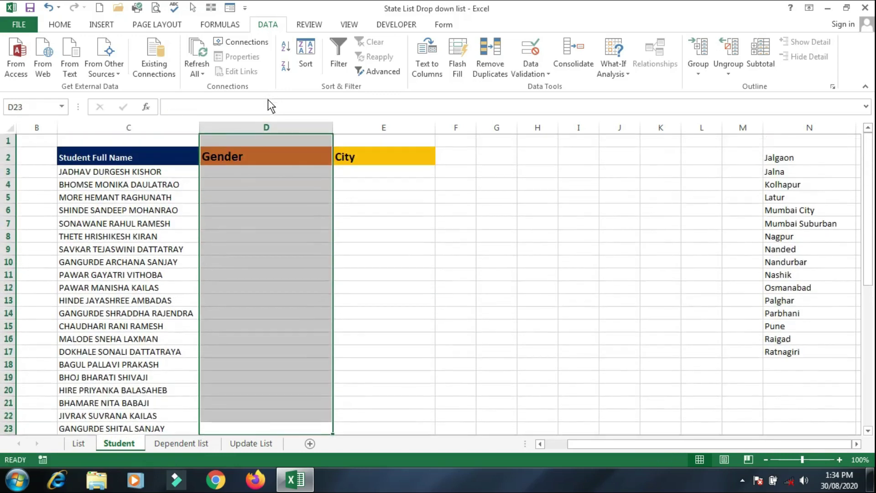
Add a list-type data validation offering Male and Female to the Gender cells D3 to D44.
{"action": "left_click", "coordinate": [238, 211]}
{"action": "left_click", "coordinate": [237, 174]}
{"action": "left_click_drag", "start_coordinate": [237, 174], "coordinate": [267, 407]}
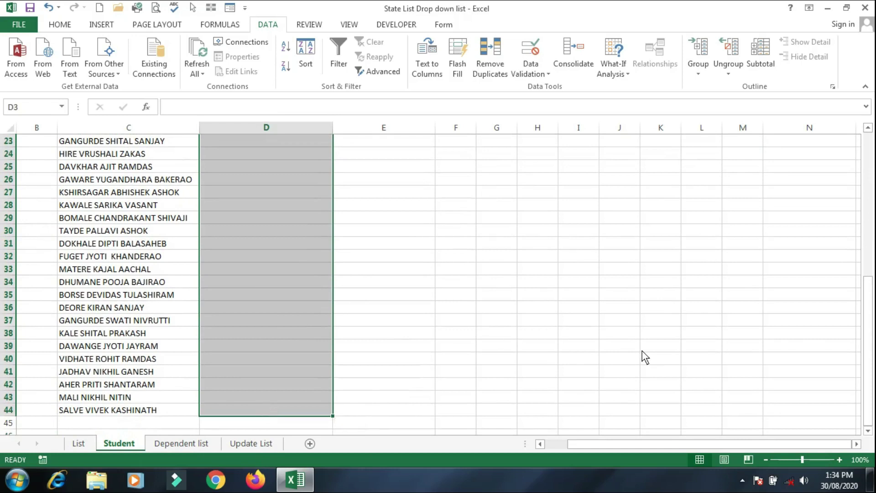
{"action": "scroll", "coordinate": [874, 273], "scroll_direction": "up", "scroll_amount": 7}
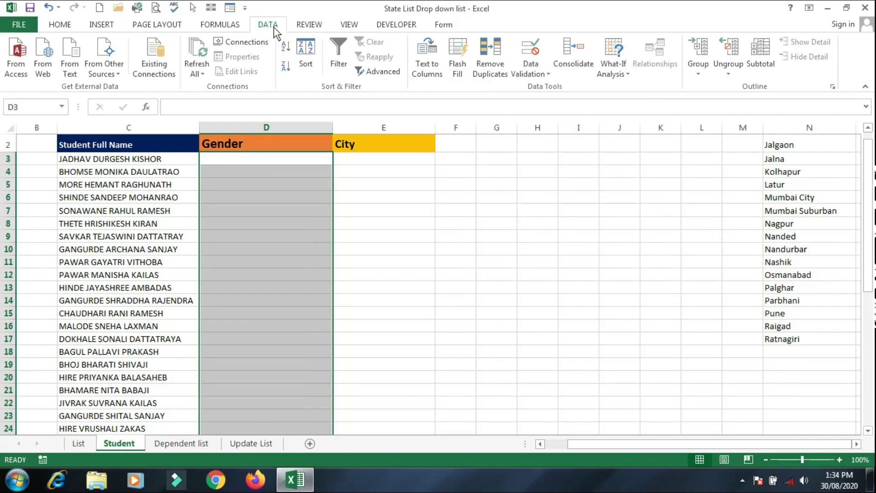
{"action": "left_click", "coordinate": [528, 73]}
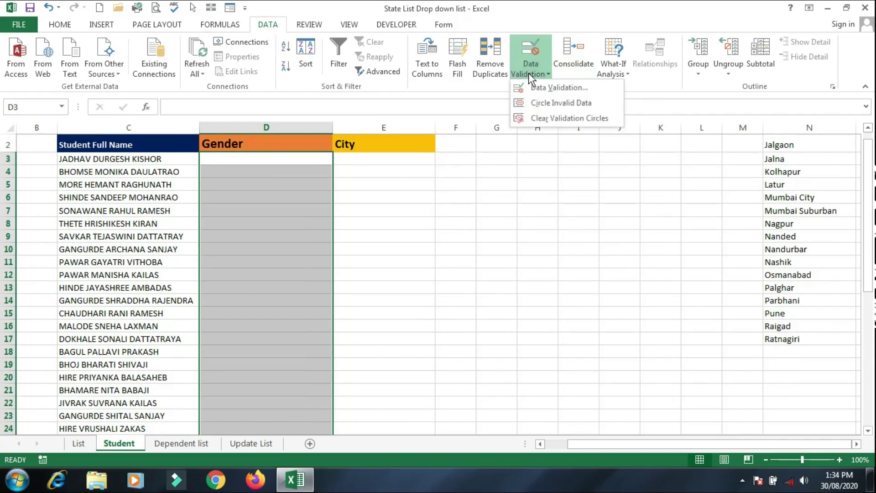
{"action": "left_click", "coordinate": [551, 94]}
{"action": "left_click", "coordinate": [588, 134]}
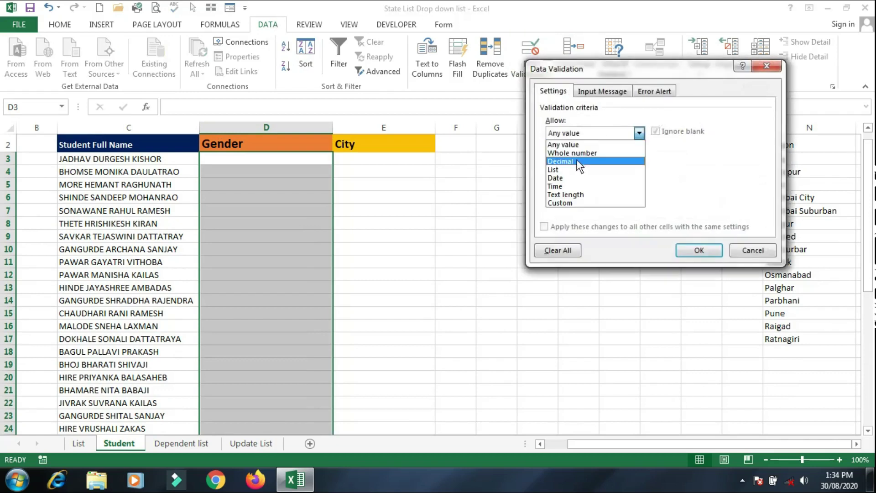
{"action": "left_click", "coordinate": [571, 170]}
{"action": "left_click", "coordinate": [571, 187]}
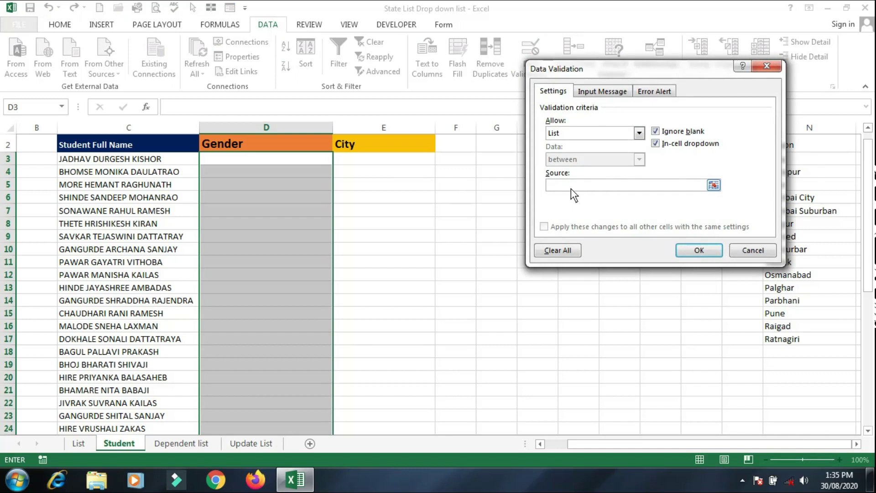
{"action": "type", "text": "Male ,Female"}
{"action": "left_click", "coordinate": [699, 251]}
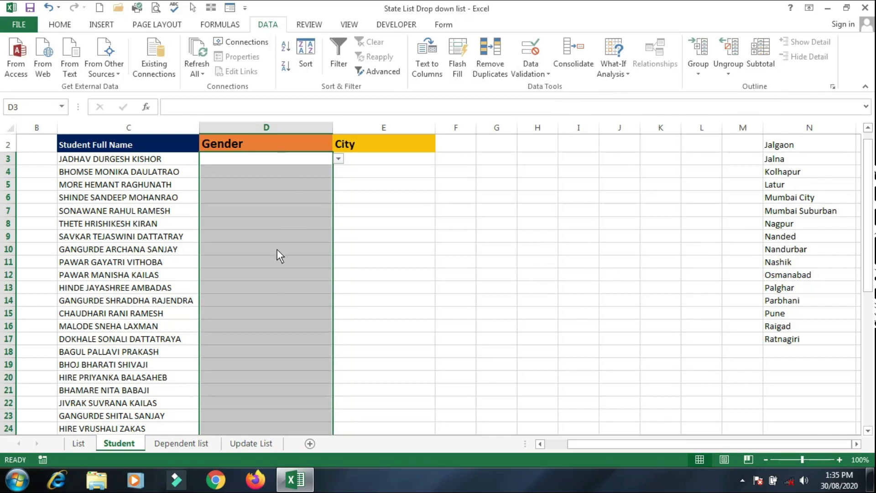
Choose Male from the drop-down list in Gender cell D3.
{"action": "left_click", "coordinate": [281, 187]}
{"action": "left_click", "coordinate": [279, 170]}
{"action": "left_click", "coordinate": [280, 158]}
{"action": "left_click", "coordinate": [338, 160]}
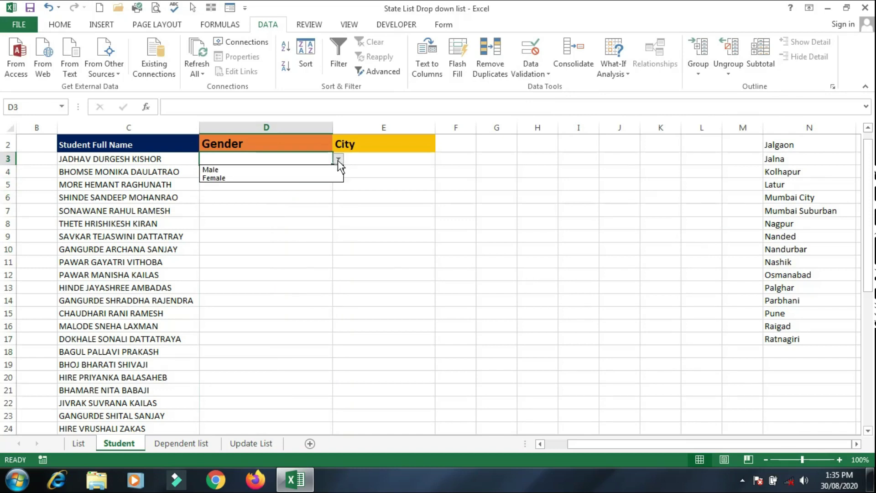
{"action": "left_click", "coordinate": [316, 169]}
Choose Female from the drop-down list in Gender cell D4.
{"action": "left_click", "coordinate": [287, 177]}
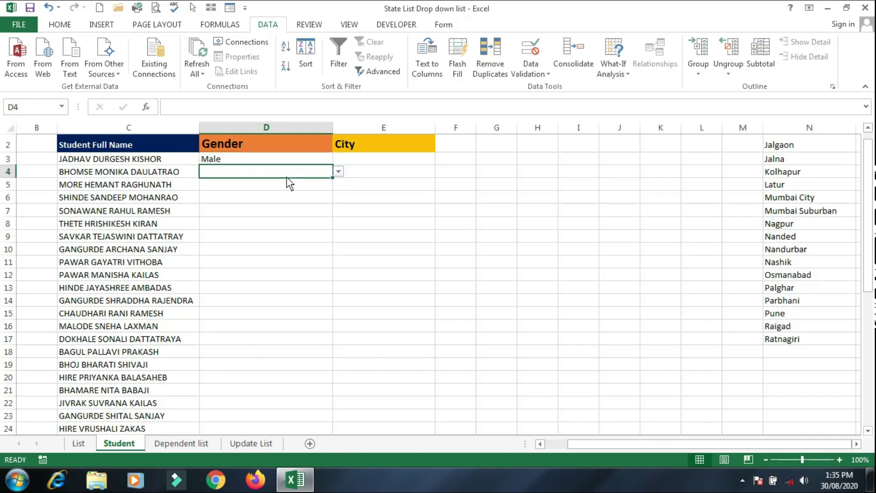
{"action": "left_click", "coordinate": [338, 172]}
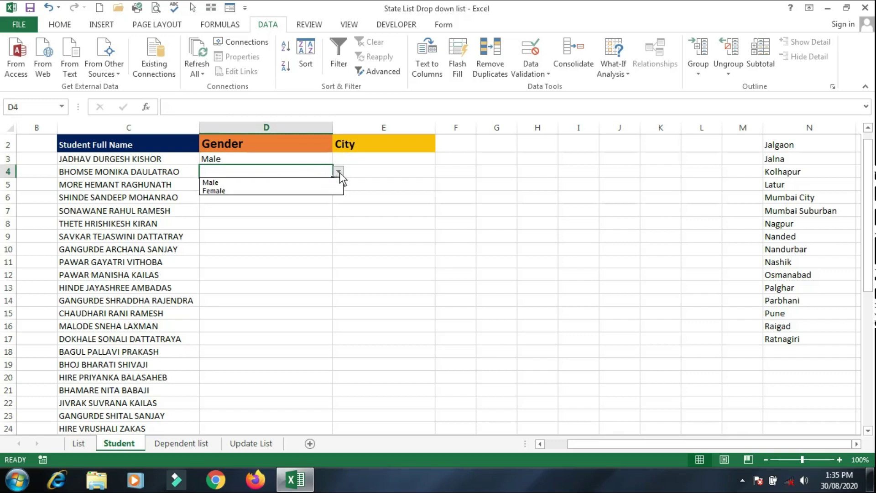
{"action": "left_click", "coordinate": [299, 191]}
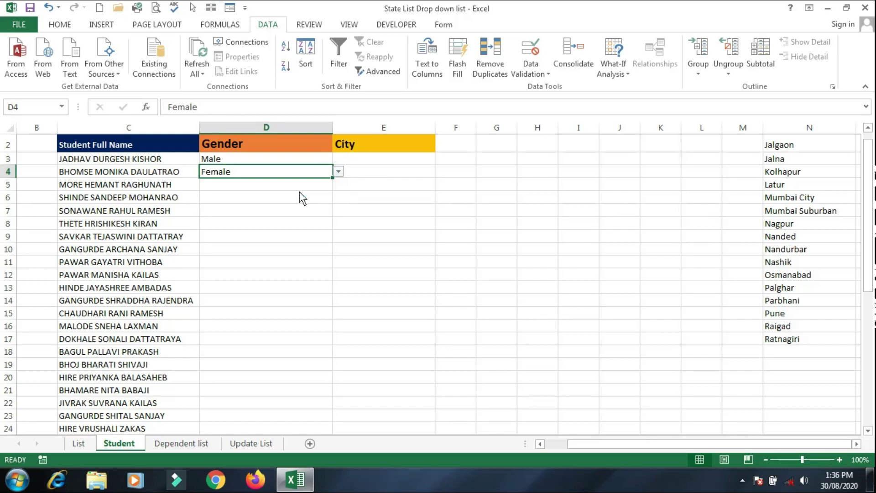
{"action": "left_click", "coordinate": [369, 161]}
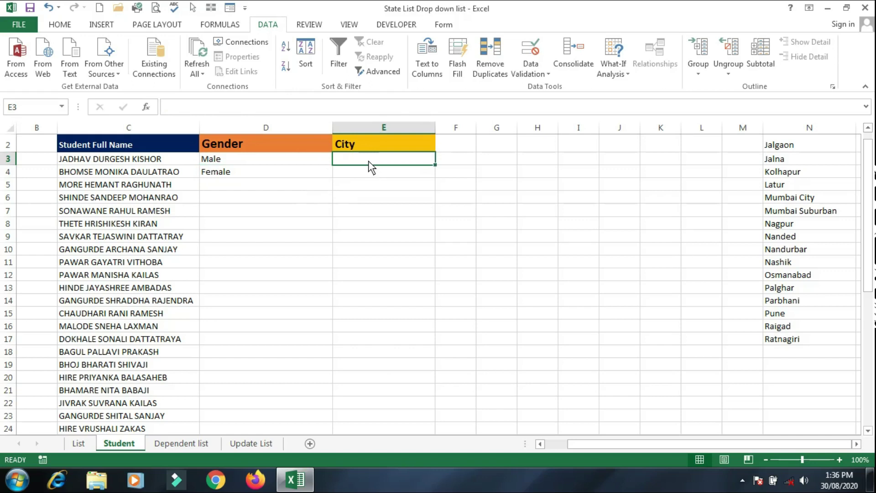
{"action": "left_click_drag", "start_coordinate": [368, 160], "coordinate": [380, 441]}
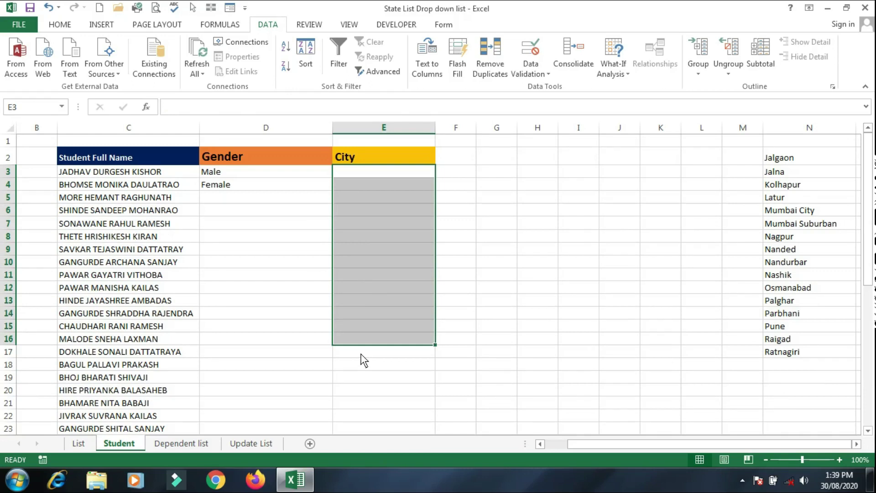
{"action": "left_click", "coordinate": [407, 266]}
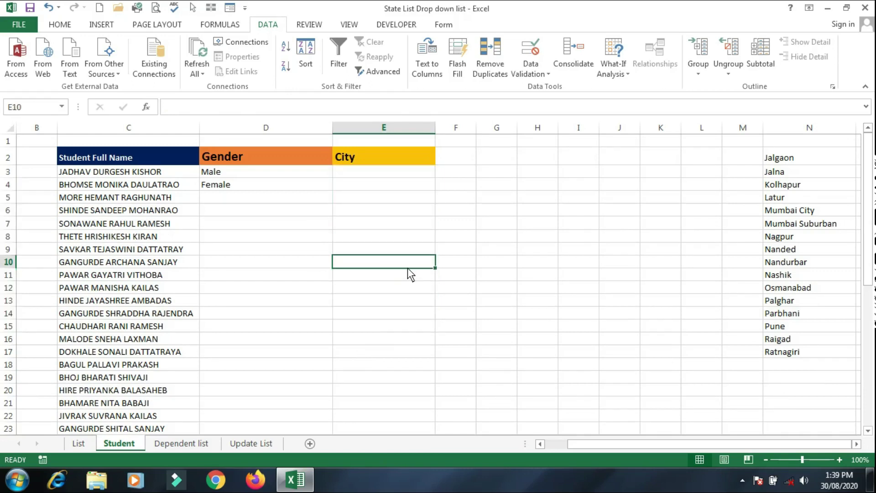
{"action": "left_click", "coordinate": [360, 158]}
{"action": "left_click", "coordinate": [359, 171]}
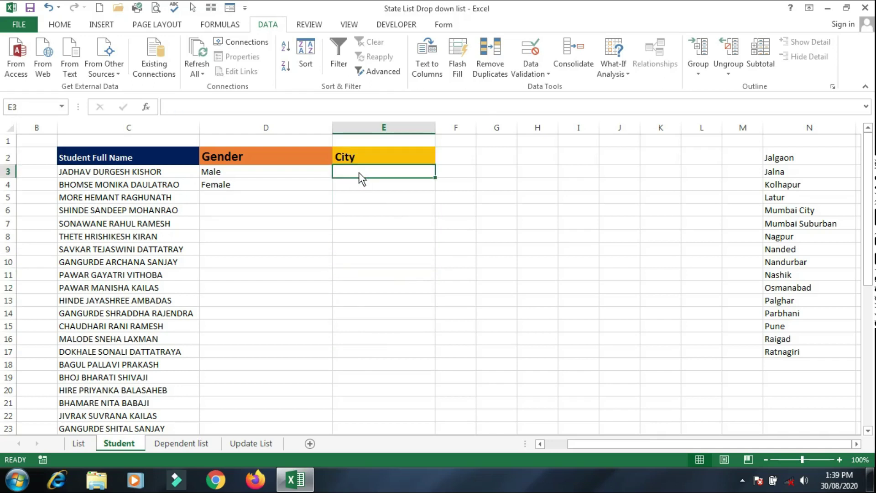
{"action": "left_click", "coordinate": [802, 160]}
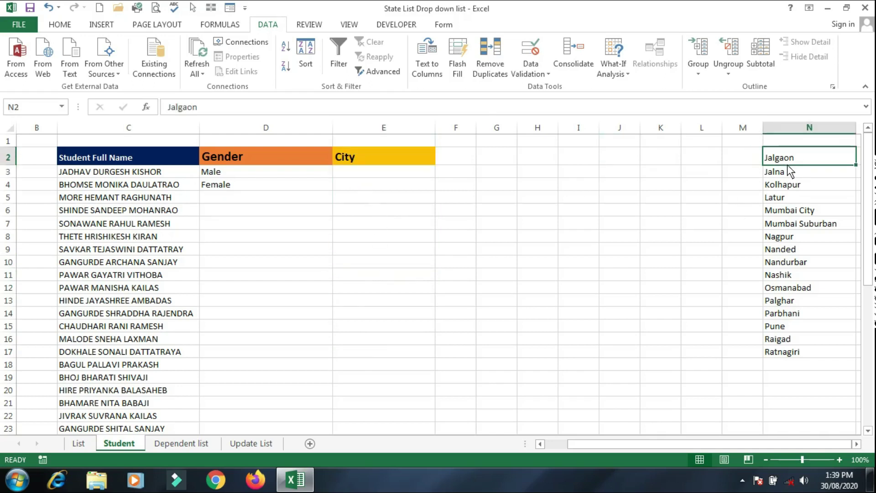
{"action": "left_click", "coordinate": [362, 176]}
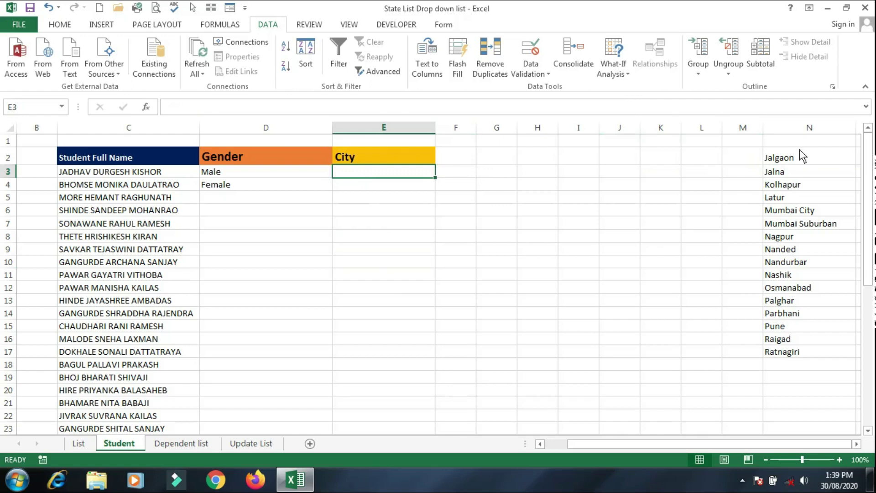
{"action": "left_click_drag", "start_coordinate": [780, 159], "coordinate": [786, 354]}
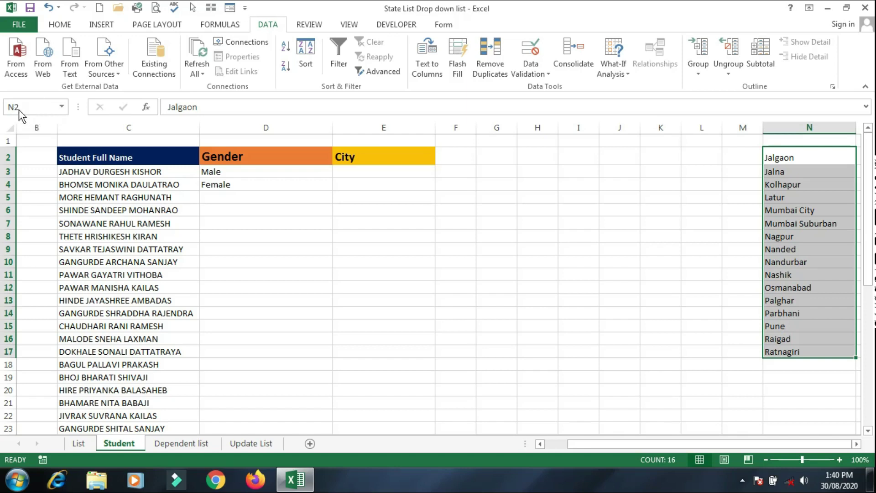
{"action": "left_click", "coordinate": [393, 197]}
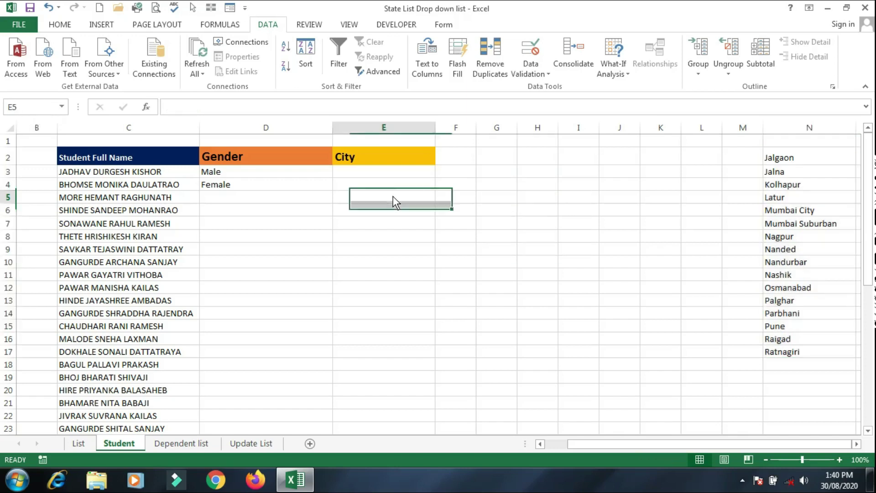
{"action": "left_click", "coordinate": [298, 223]}
{"action": "left_click", "coordinate": [282, 316]}
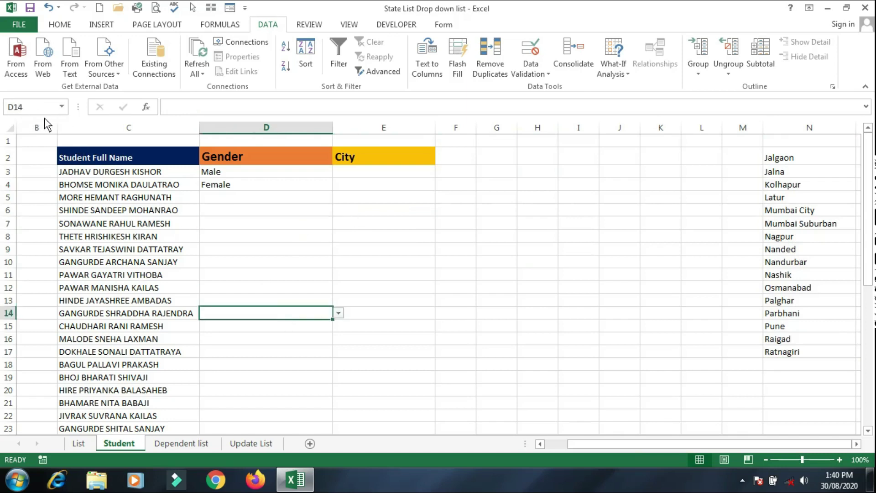
Name the city list in N2 to N17, Jalgaon through Ratnagiri, as vision.
{"action": "left_click_drag", "start_coordinate": [806, 157], "coordinate": [806, 357]}
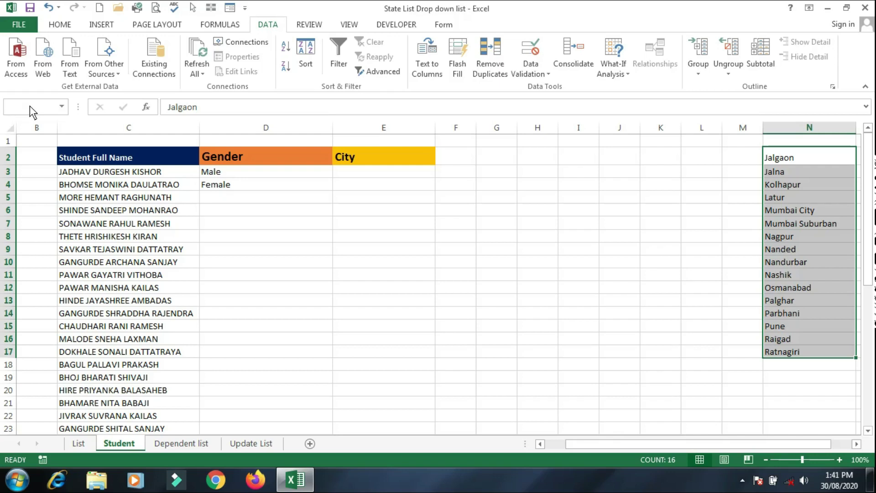
{"action": "type", "text": "ion"}
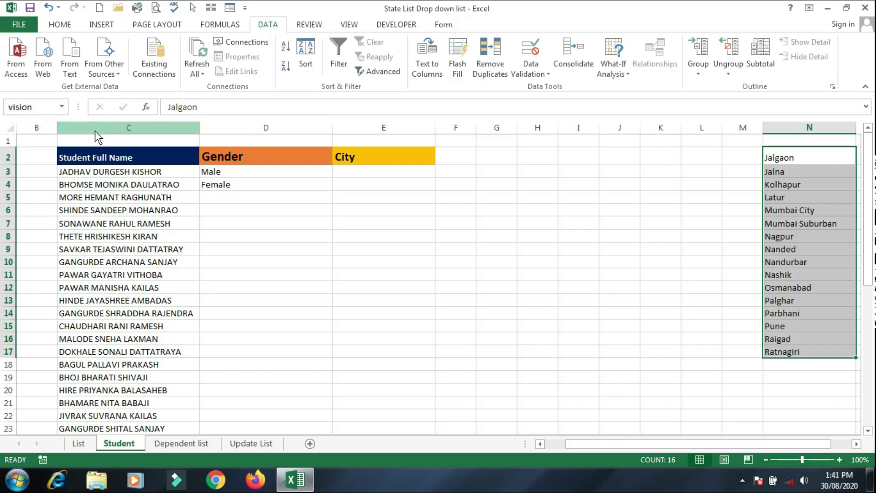
{"action": "key", "text": "Return"}
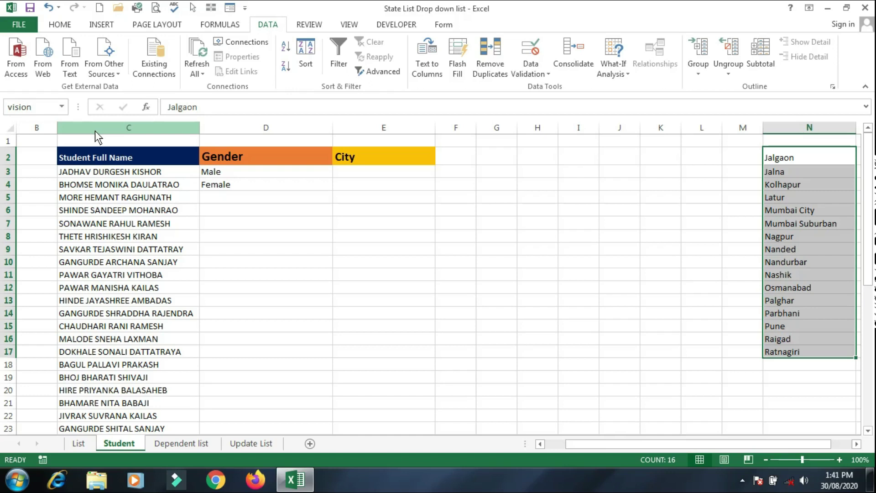
Check in the Name Manager which cells the name vision refers to.
{"action": "left_click", "coordinate": [289, 276]}
{"action": "left_click", "coordinate": [776, 185]}
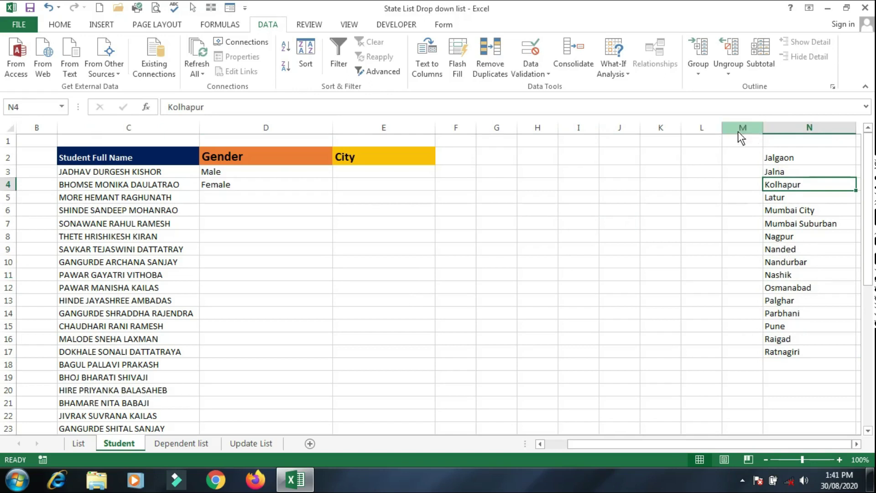
{"action": "left_click", "coordinate": [637, 221]}
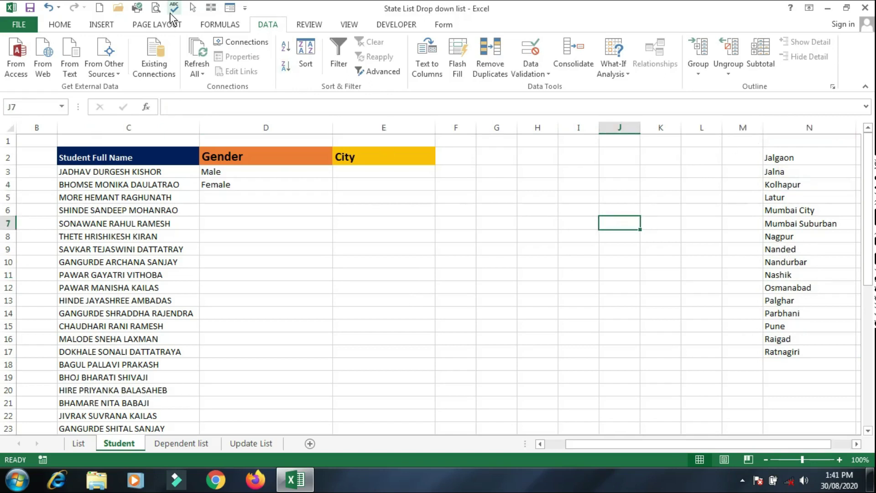
{"action": "left_click", "coordinate": [214, 26]}
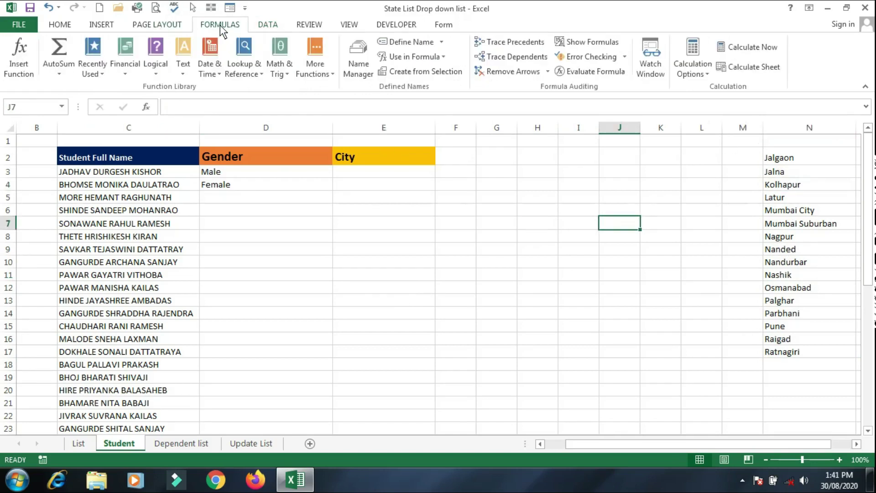
{"action": "left_click", "coordinate": [354, 68]}
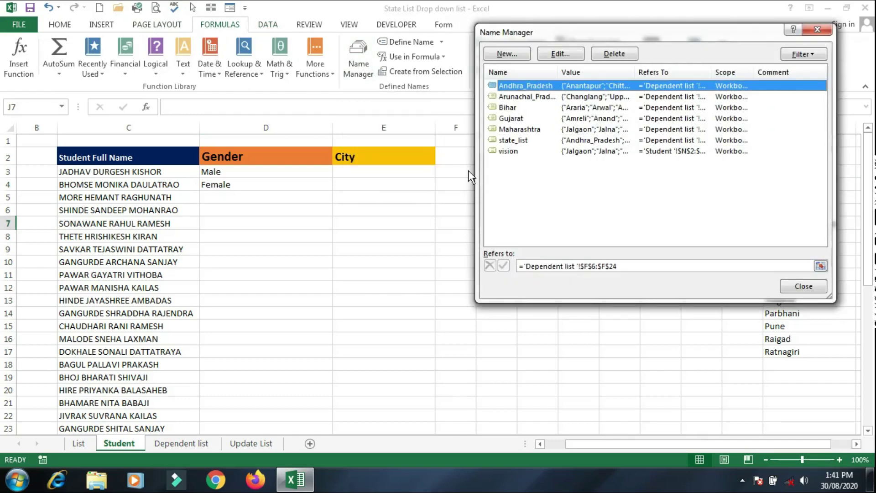
{"action": "left_click", "coordinate": [518, 154]}
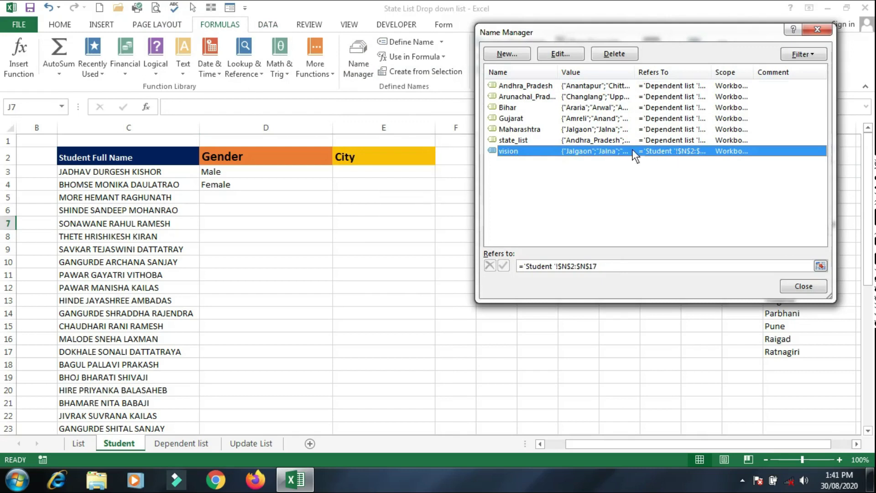
{"action": "key", "text": "Escape"}
Open data validation for the City cells from E3 down to the last student and allow List entries.
{"action": "left_click_drag", "start_coordinate": [357, 176], "coordinate": [370, 354]}
{"action": "left_click_drag", "start_coordinate": [867, 107], "coordinate": [866, 107]}
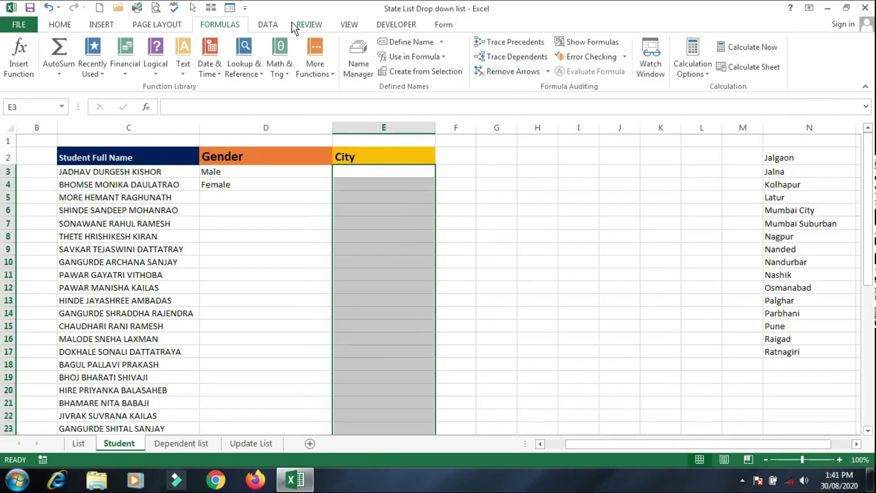
{"action": "left_click", "coordinate": [263, 25]}
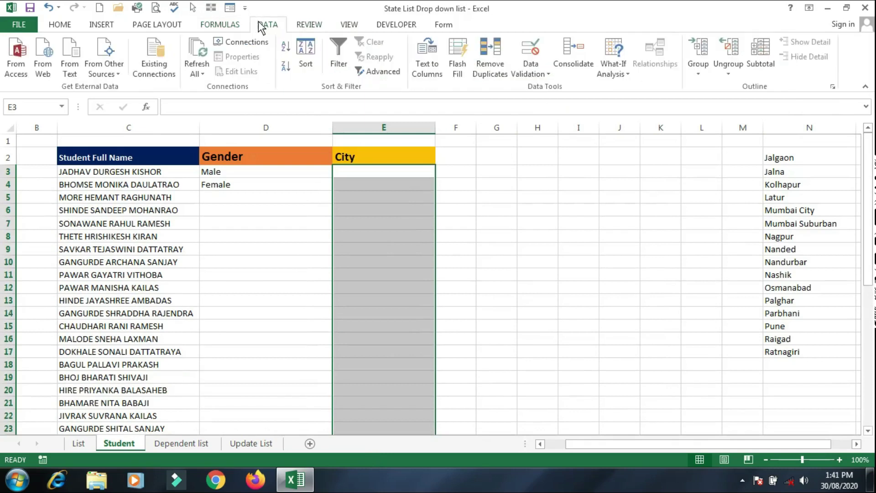
{"action": "left_click", "coordinate": [539, 73]}
{"action": "left_click", "coordinate": [543, 86]}
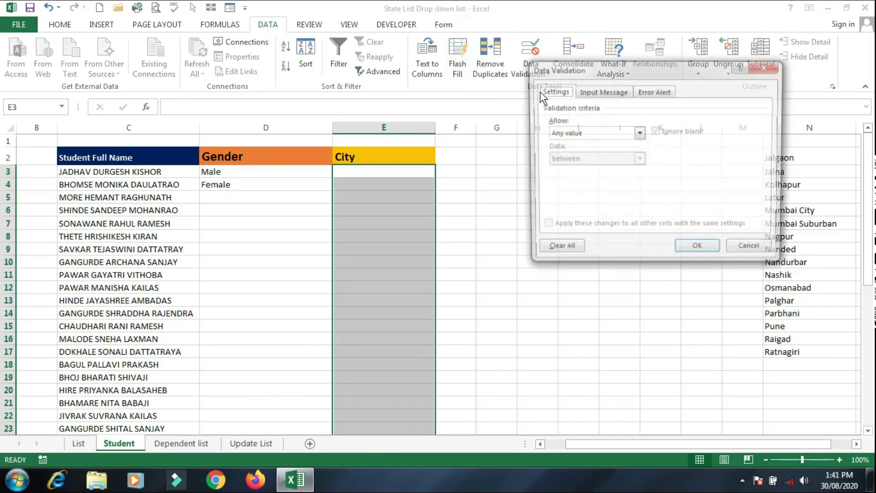
{"action": "left_click", "coordinate": [573, 130]}
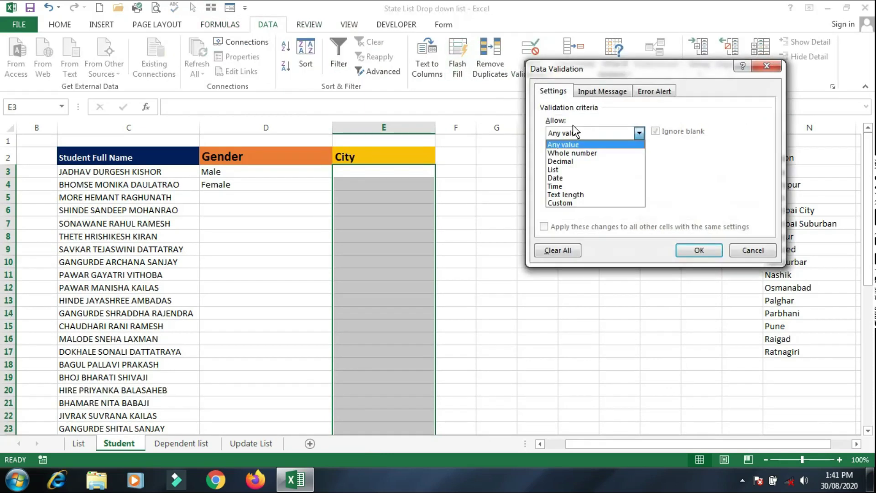
{"action": "left_click", "coordinate": [565, 169]}
Use the named range vision as the list source for the City cells and apply the validation.
{"action": "left_click", "coordinate": [568, 185]}
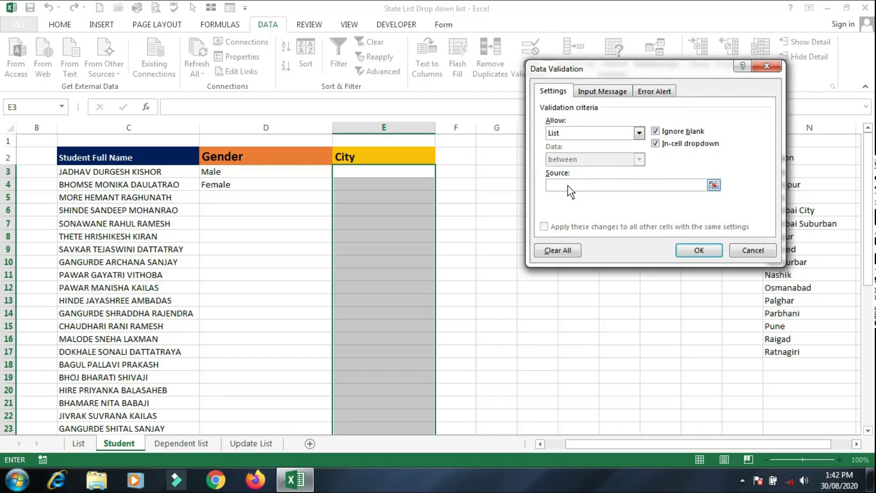
{"action": "key", "text": "F3"}
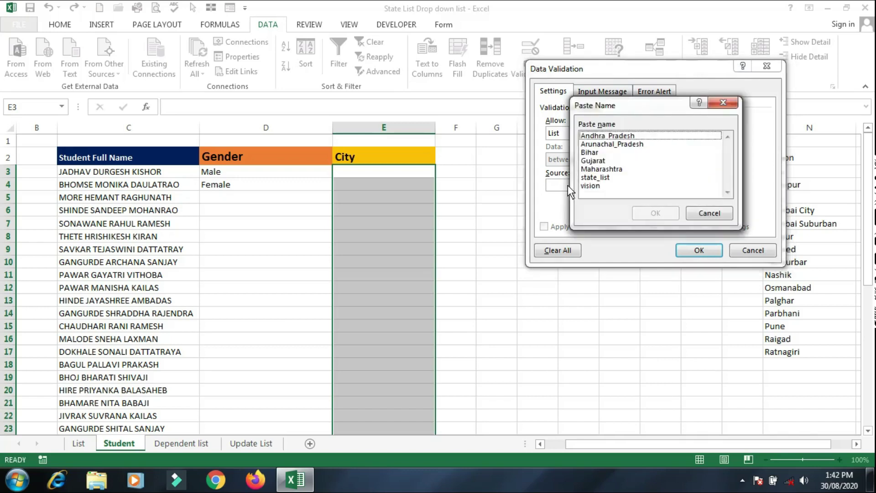
{"action": "left_click", "coordinate": [600, 185]}
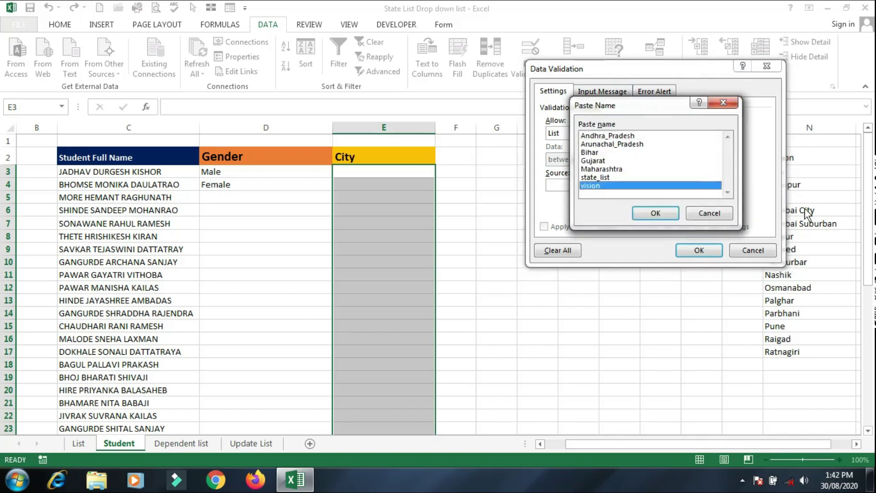
{"action": "left_click_drag", "start_coordinate": [649, 104], "coordinate": [550, 83]}
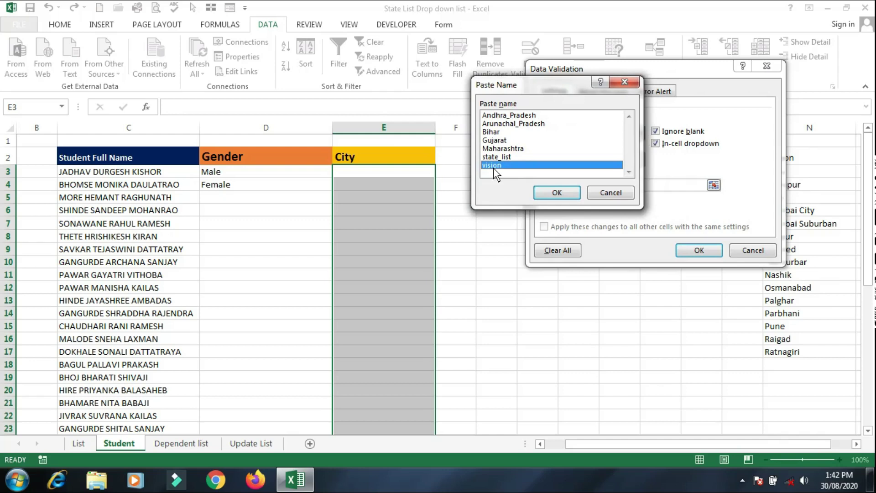
{"action": "left_click", "coordinate": [558, 193]}
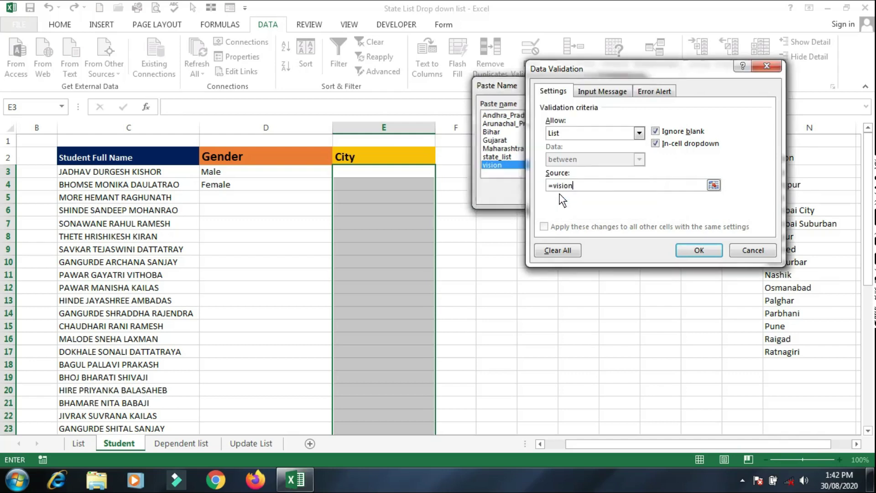
{"action": "left_click", "coordinate": [698, 251]}
Check several City cells for a drop-down arrow and choose Kolhapur from the list in E7.
{"action": "left_click", "coordinate": [391, 199]}
{"action": "left_click", "coordinate": [390, 198]}
{"action": "left_click", "coordinate": [390, 185]}
{"action": "left_click", "coordinate": [390, 210]}
{"action": "left_click", "coordinate": [388, 235]}
{"action": "left_click", "coordinate": [386, 263]}
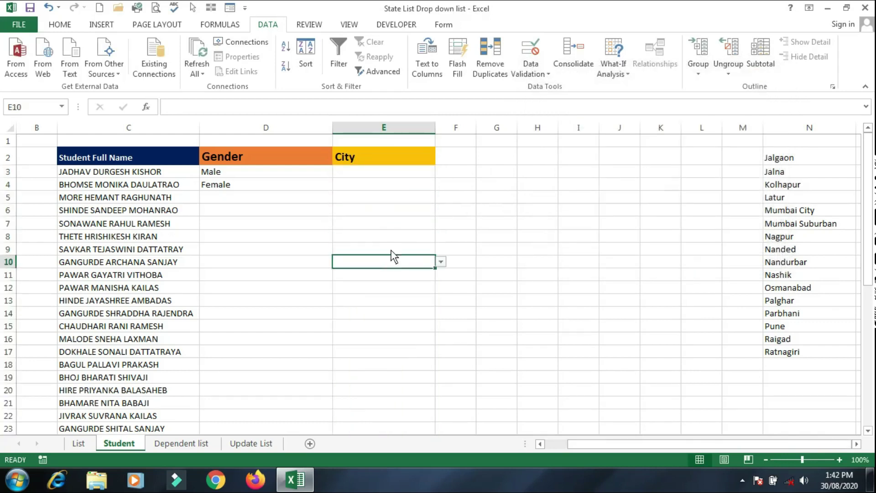
{"action": "left_click", "coordinate": [393, 223]}
{"action": "left_click", "coordinate": [441, 223]}
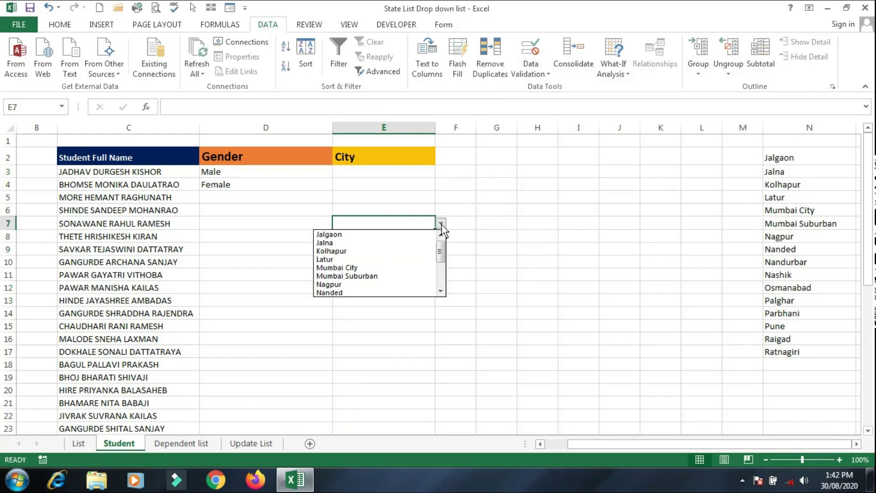
{"action": "left_click", "coordinate": [421, 250]}
Choose Kolhapur in City cell E5 and Nanded in City cell E3 from their drop-down lists.
{"action": "left_click", "coordinate": [410, 197]}
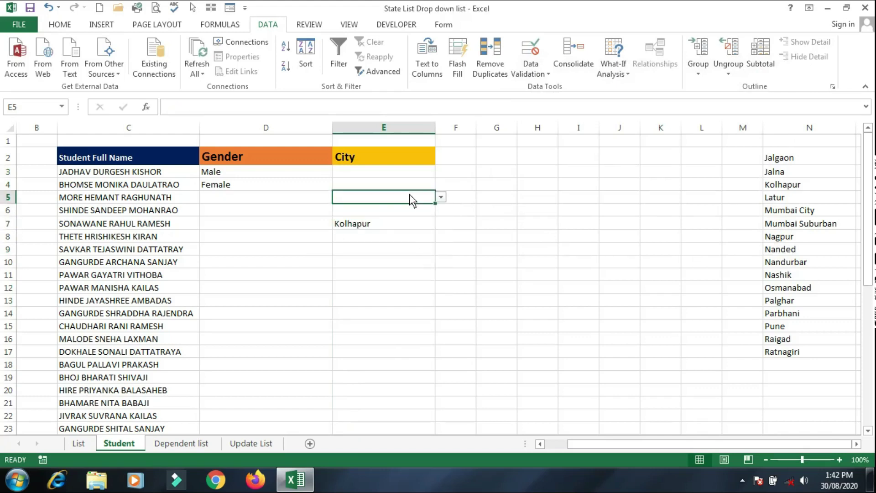
{"action": "left_click", "coordinate": [440, 197]}
{"action": "key", "text": "Escape"}
{"action": "left_click", "coordinate": [393, 171]}
{"action": "left_click", "coordinate": [442, 171]}
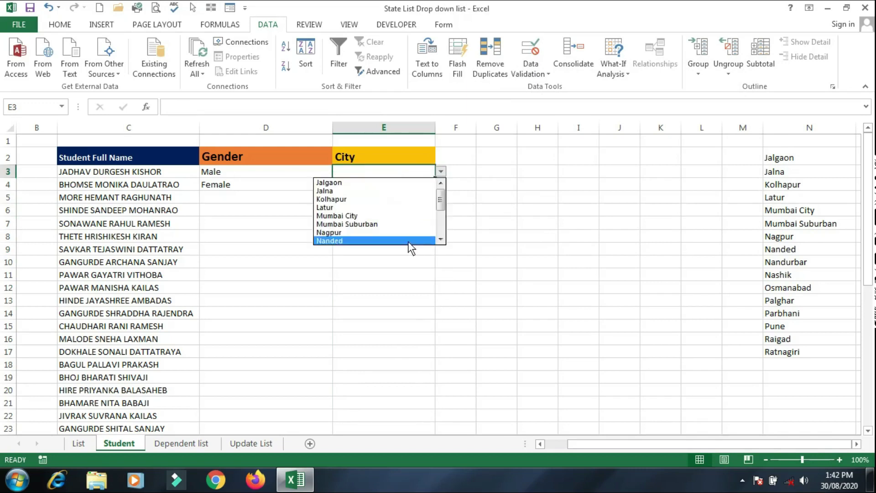
{"action": "left_click", "coordinate": [408, 242]}
Choose Mumbai City from the drop-down list in City cell E11.
{"action": "left_click", "coordinate": [405, 276]}
{"action": "left_click", "coordinate": [441, 274]}
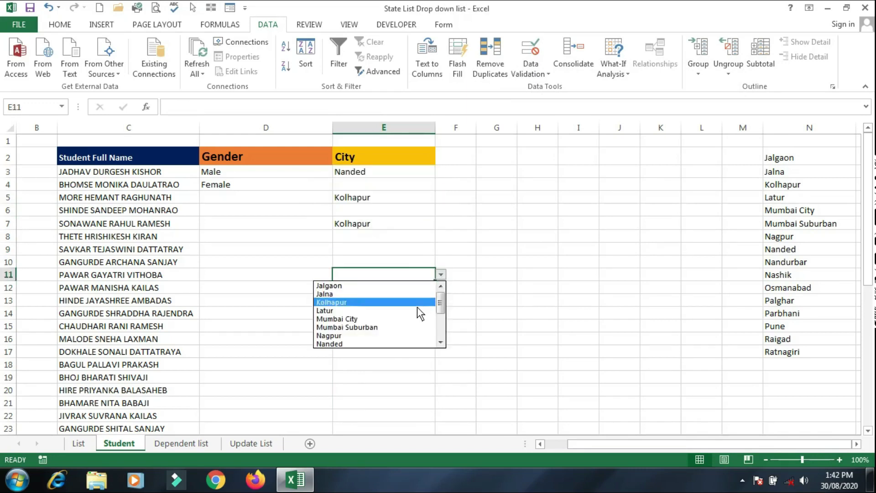
{"action": "left_click", "coordinate": [413, 319]}
{"action": "left_click", "coordinate": [412, 350]}
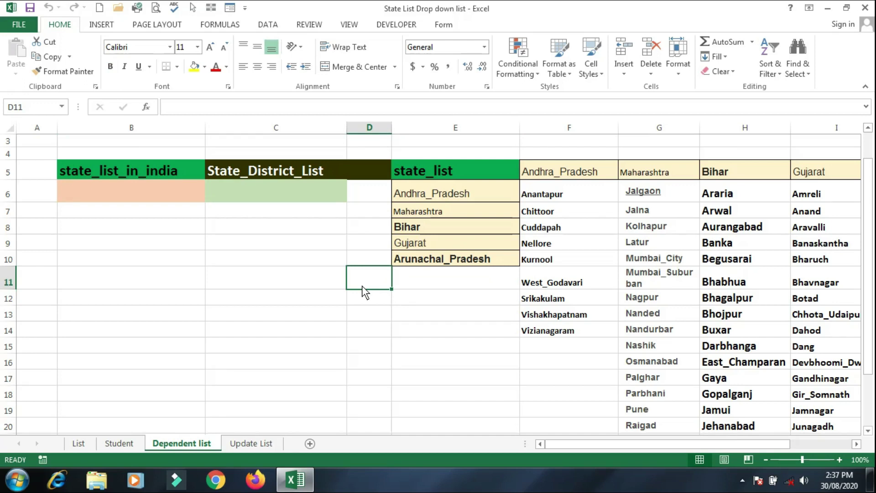
Look over the state_list_in_india and State_District_List headings and the coloured entry cells B6 and C6 on the Dependent list sheet.
{"action": "key", "text": "Left"}
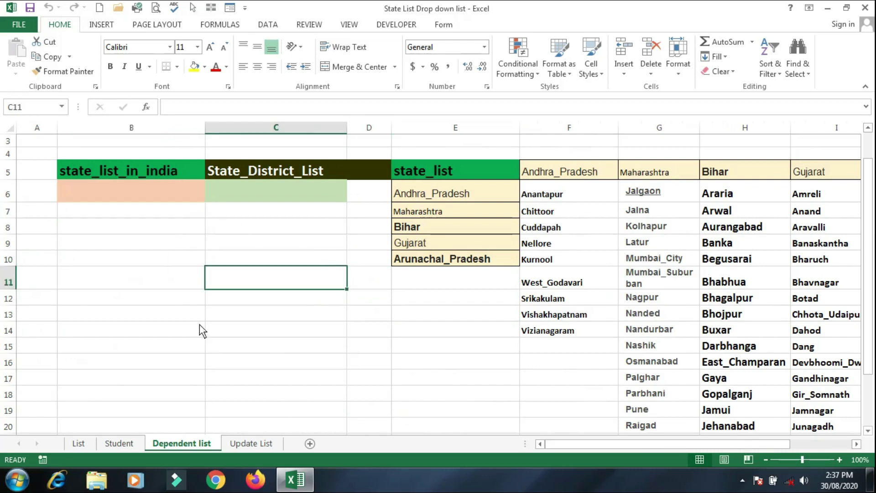
{"action": "left_click", "coordinate": [164, 246]}
{"action": "left_click_drag", "start_coordinate": [133, 169], "coordinate": [279, 212]}
{"action": "left_click", "coordinate": [141, 210]}
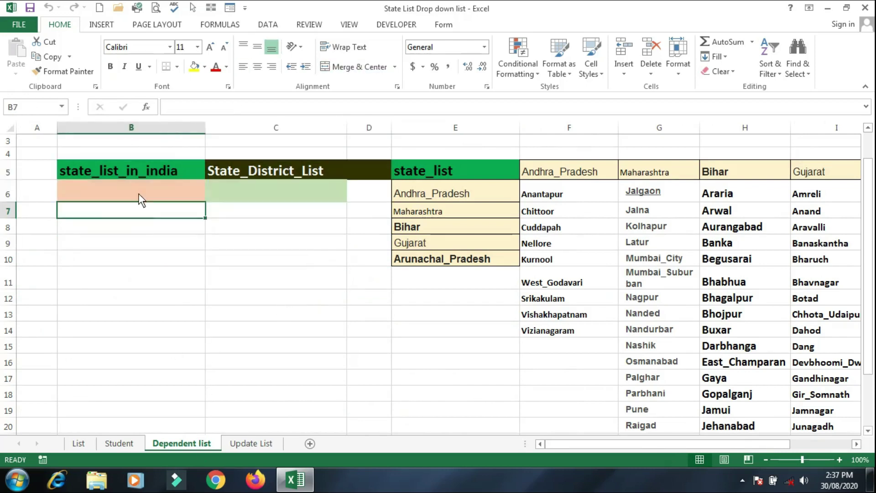
{"action": "left_click", "coordinate": [242, 171]}
{"action": "left_click", "coordinate": [411, 243]}
{"action": "left_click", "coordinate": [297, 178]}
{"action": "left_click", "coordinate": [179, 197]}
{"action": "left_click", "coordinate": [225, 188]}
{"action": "left_click", "coordinate": [164, 190]}
{"action": "left_click", "coordinate": [223, 193]}
{"action": "left_click", "coordinate": [163, 192]}
{"action": "left_click", "coordinate": [304, 267]}
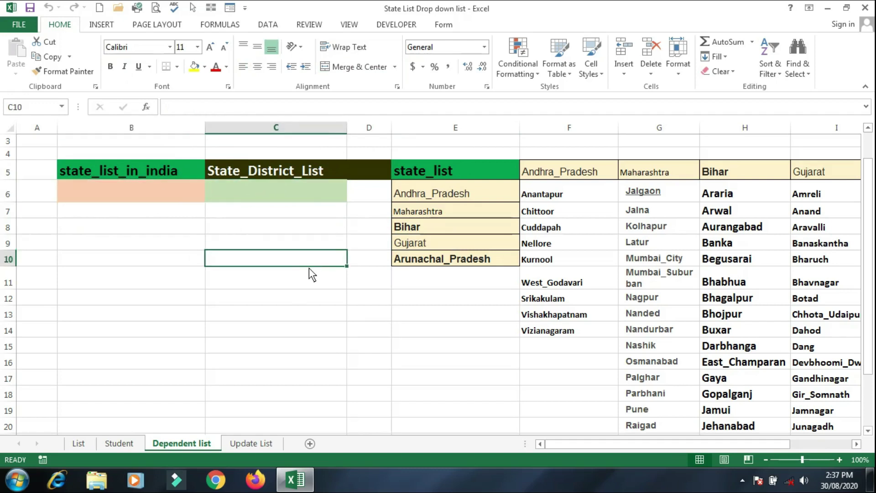
{"action": "left_click", "coordinate": [268, 231]}
{"action": "left_click", "coordinate": [184, 226]}
{"action": "left_click", "coordinate": [173, 199]}
Examine the state names in E6 to E10 and how they relate to the state and district entry cells.
{"action": "left_click", "coordinate": [429, 194]}
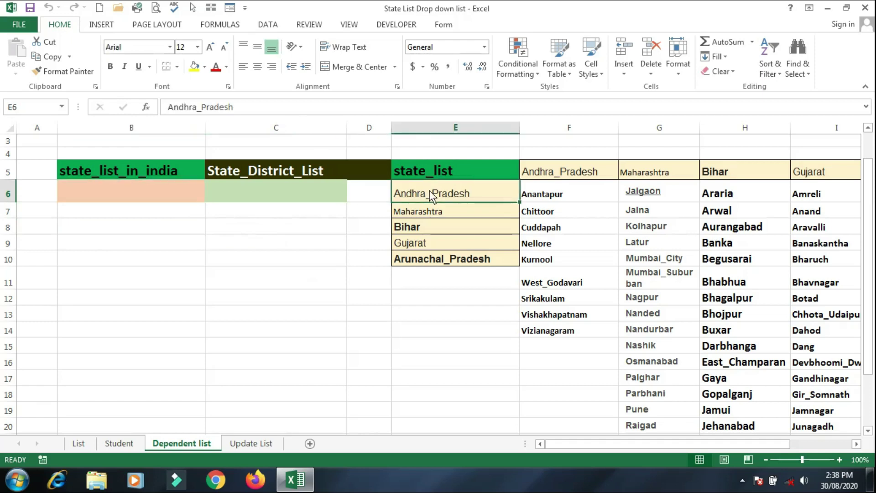
{"action": "left_click_drag", "start_coordinate": [431, 261], "coordinate": [426, 191]}
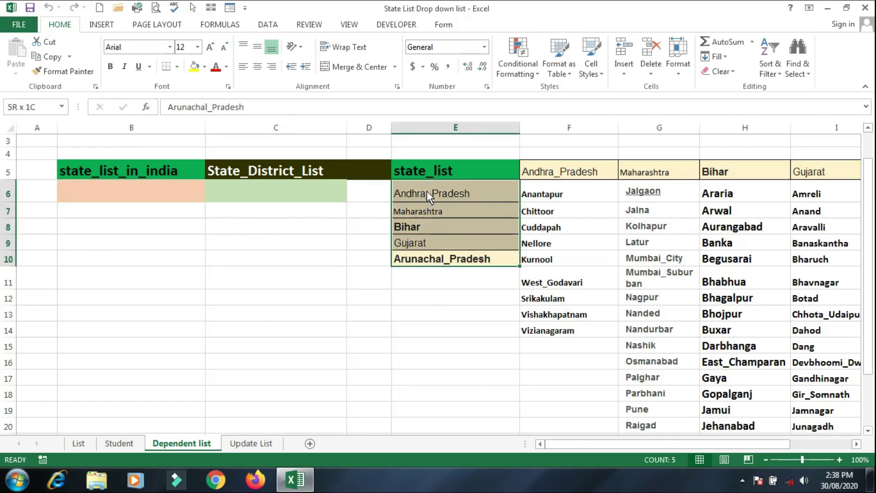
{"action": "left_click", "coordinate": [443, 314]}
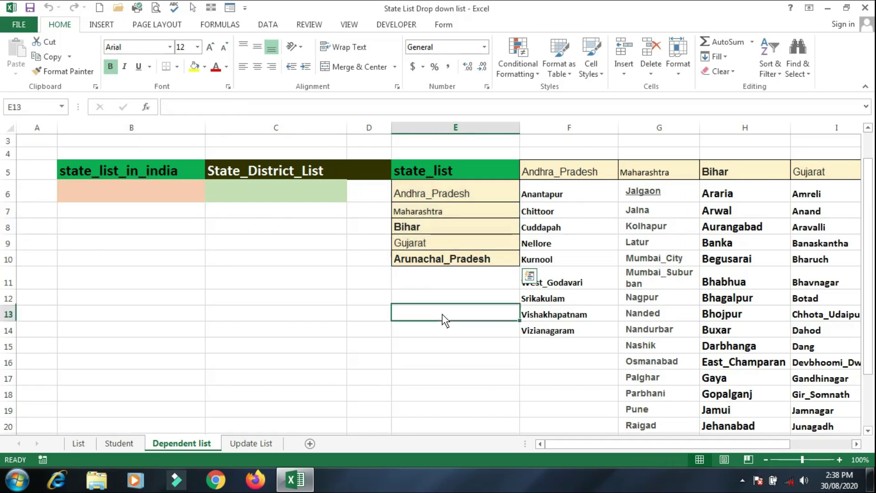
{"action": "left_click", "coordinate": [467, 204]}
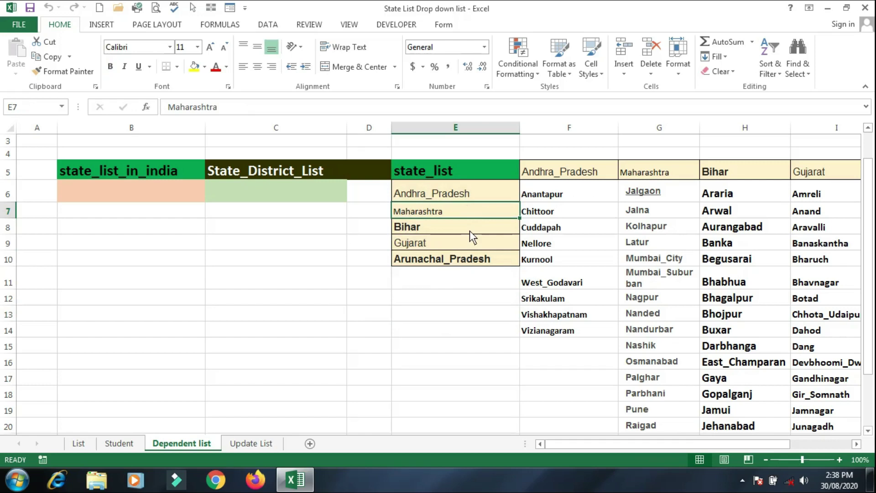
{"action": "left_click", "coordinate": [477, 277]}
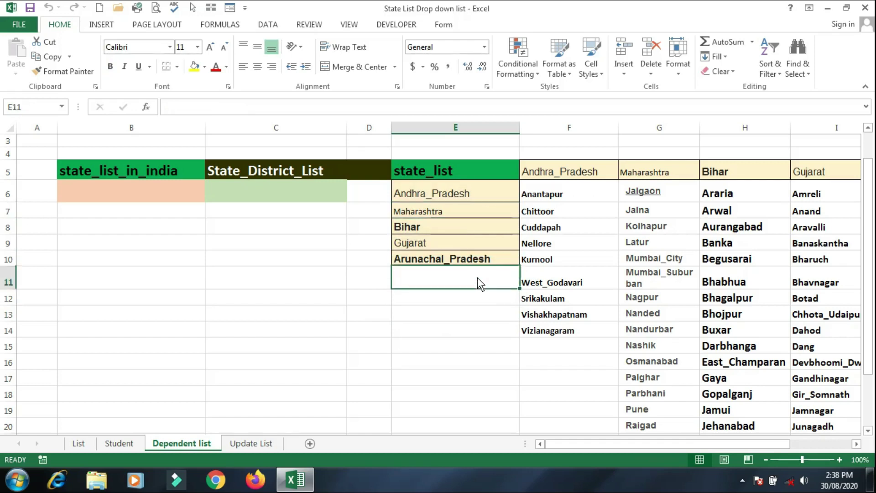
{"action": "left_click", "coordinate": [162, 198]}
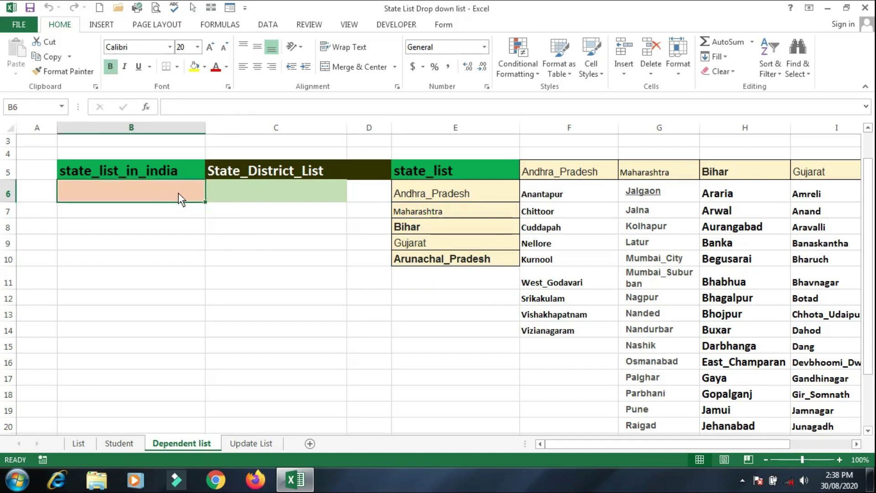
{"action": "left_click", "coordinate": [437, 215]}
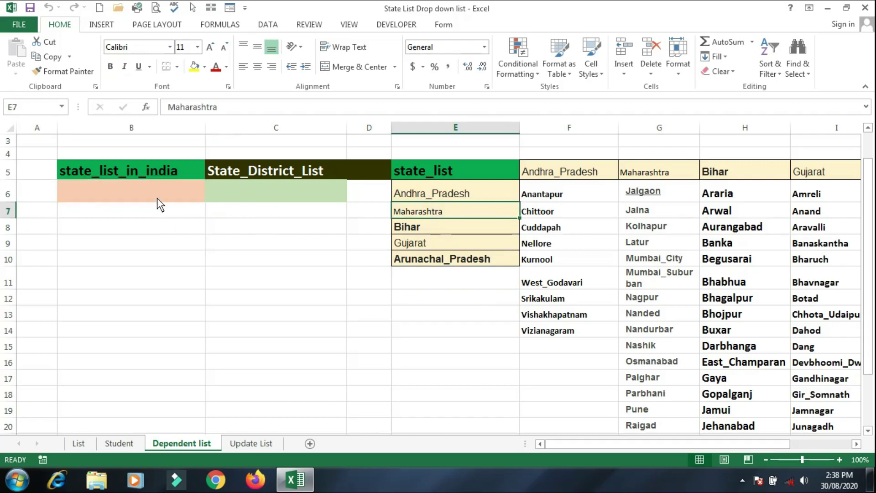
{"action": "left_click", "coordinate": [277, 201]}
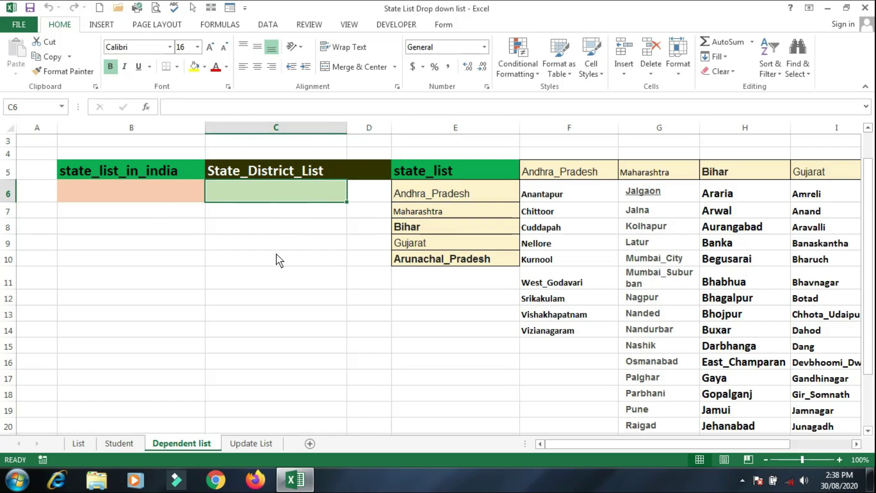
{"action": "left_click", "coordinate": [185, 212]}
{"action": "left_click", "coordinate": [254, 273]}
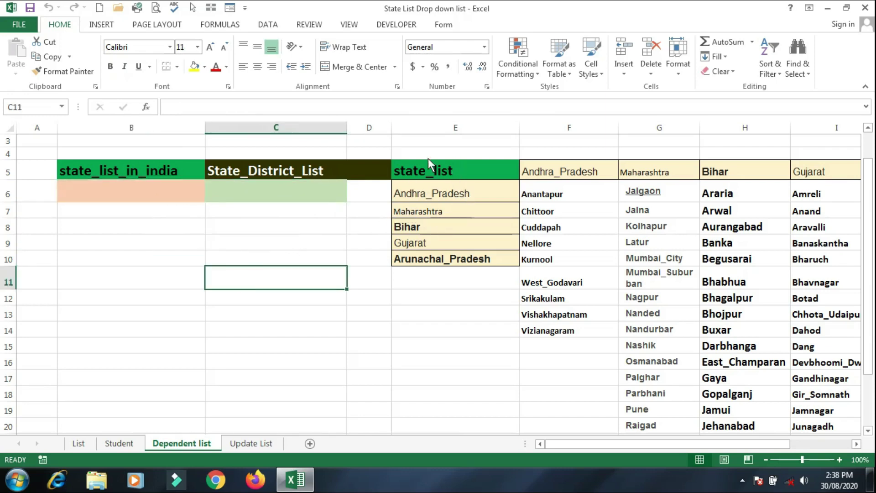
Create a name from the top row of the selection E5 to E10, the state_list heading with its states.
{"action": "left_click_drag", "start_coordinate": [456, 176], "coordinate": [465, 256]}
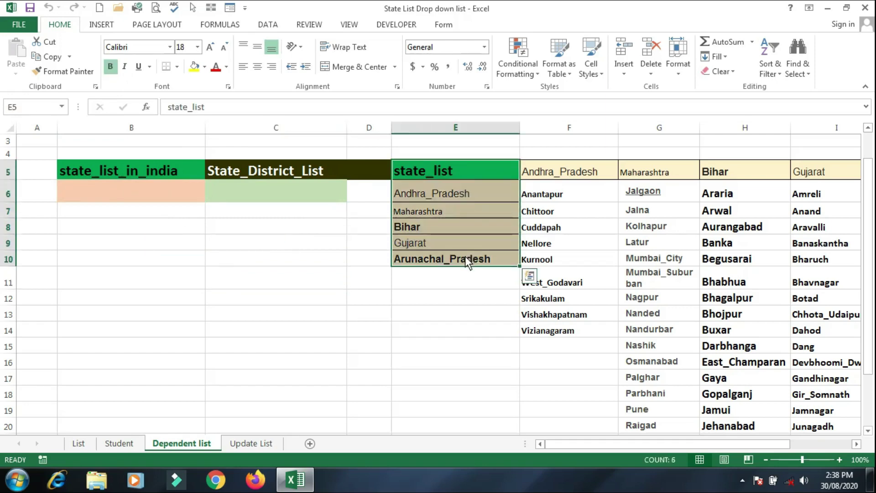
{"action": "left_click", "coordinate": [221, 25]}
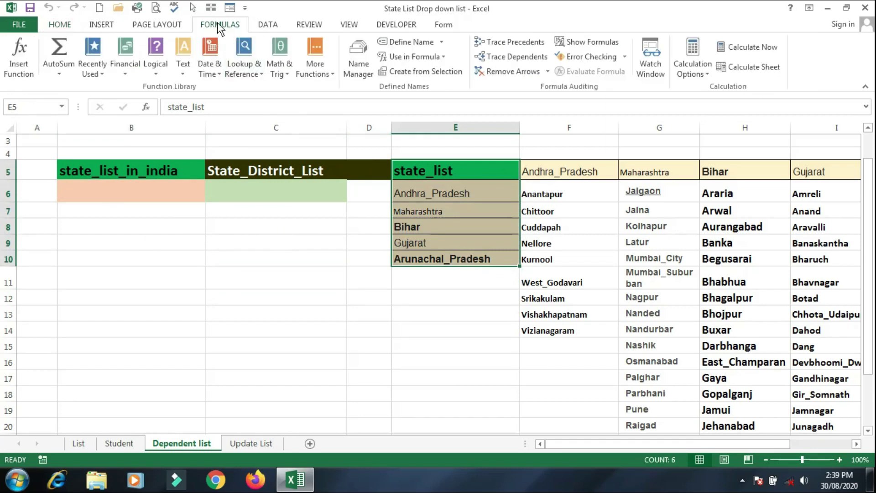
{"action": "left_click", "coordinate": [437, 72]}
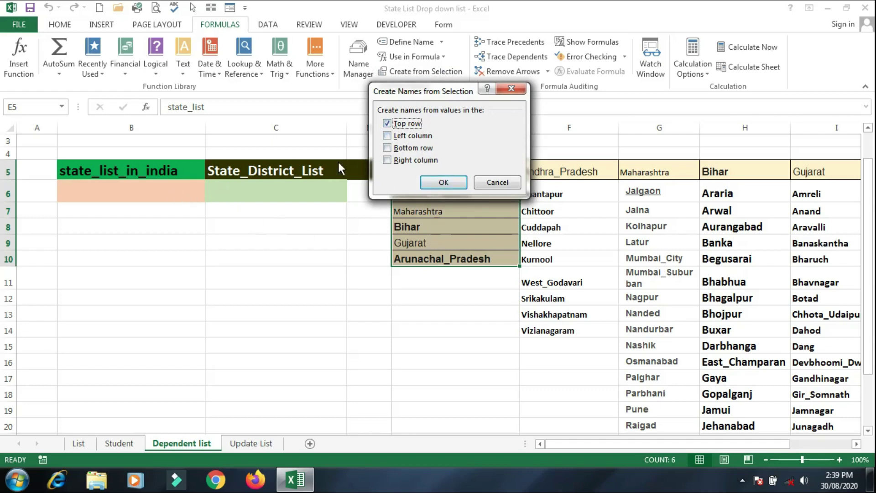
{"action": "left_click", "coordinate": [451, 187]}
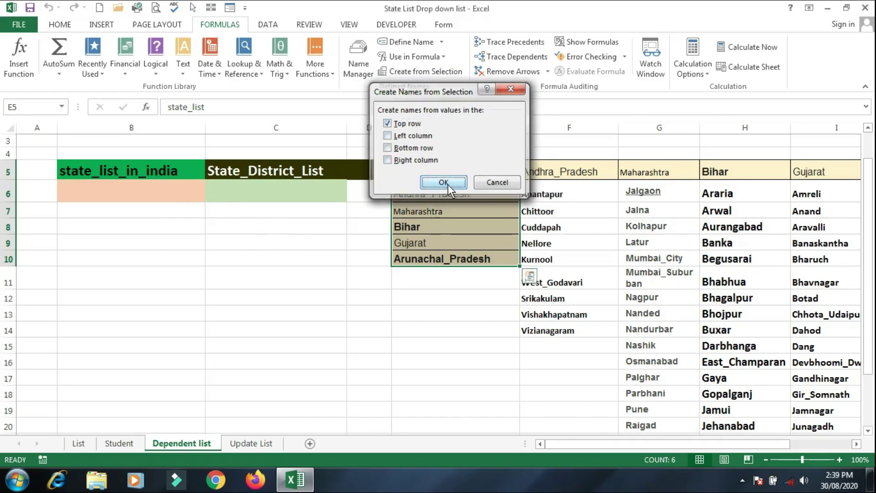
Open data validation for cell B6 under state_list_in_india and allow List entries.
{"action": "left_click", "coordinate": [145, 194]}
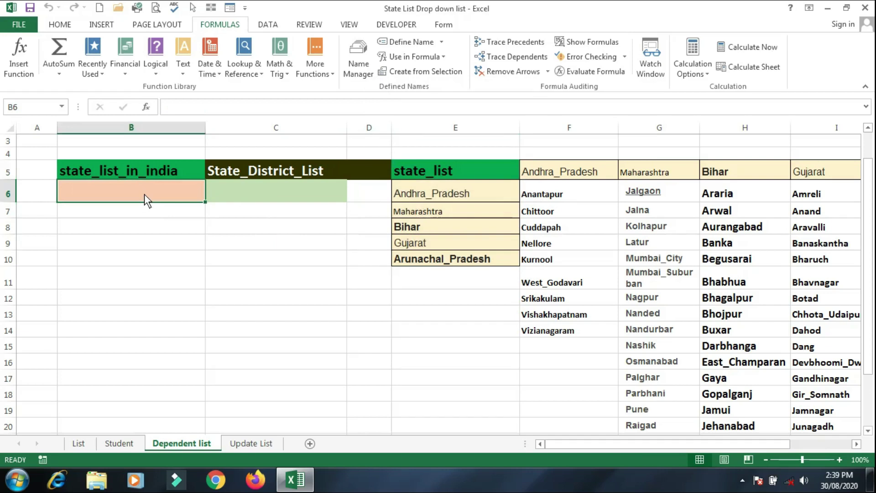
{"action": "left_click", "coordinate": [267, 25]}
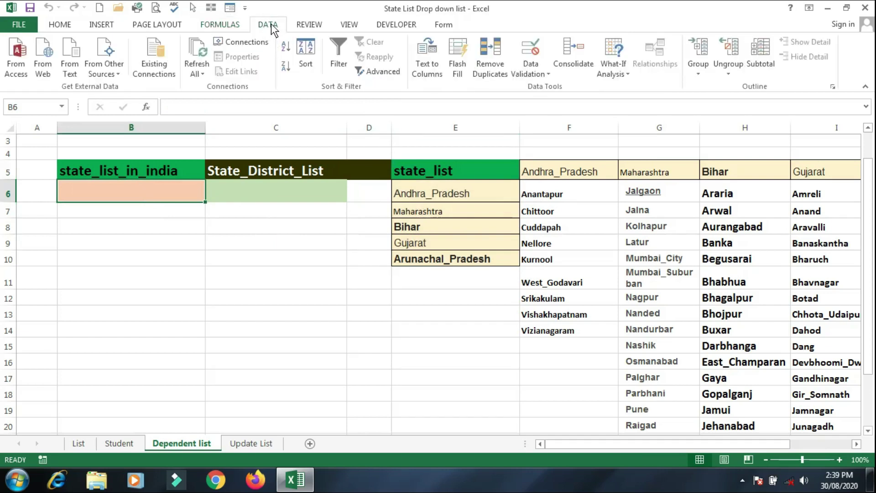
{"action": "left_click", "coordinate": [534, 71]}
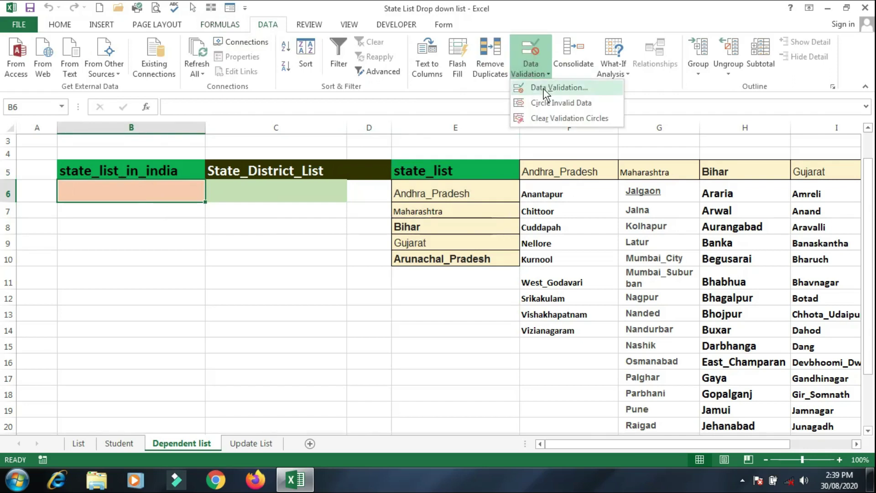
{"action": "left_click", "coordinate": [543, 89]}
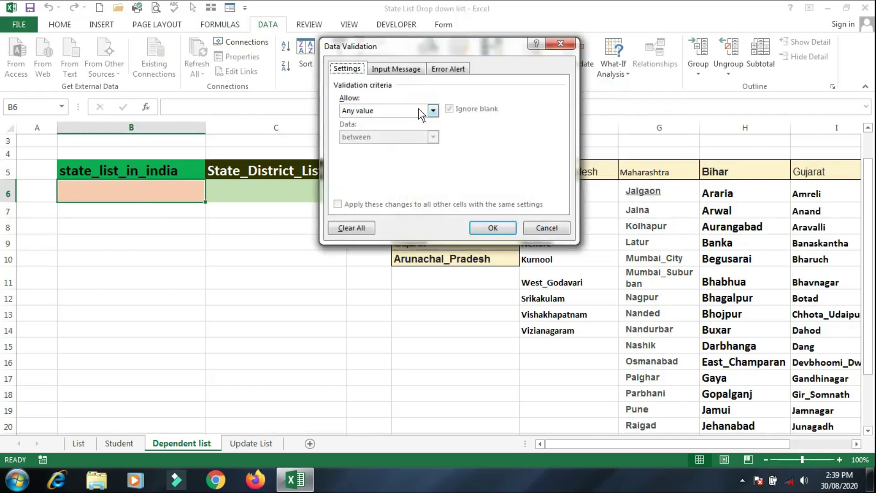
{"action": "left_click", "coordinate": [360, 108]}
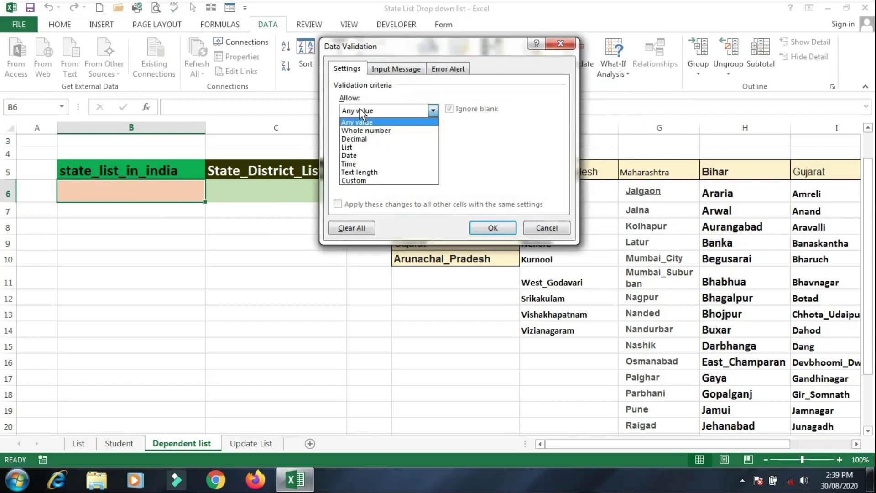
{"action": "left_click", "coordinate": [372, 148]}
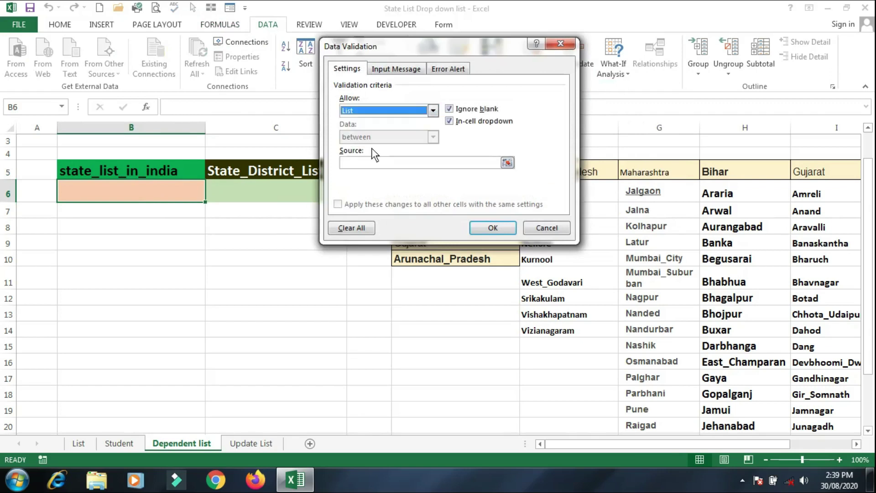
Use the defined name state_list as the list source for cell B6 and apply the validation.
{"action": "left_click", "coordinate": [374, 165]}
{"action": "left_click_drag", "start_coordinate": [415, 45], "coordinate": [603, 62]}
{"action": "left_click", "coordinate": [558, 182]}
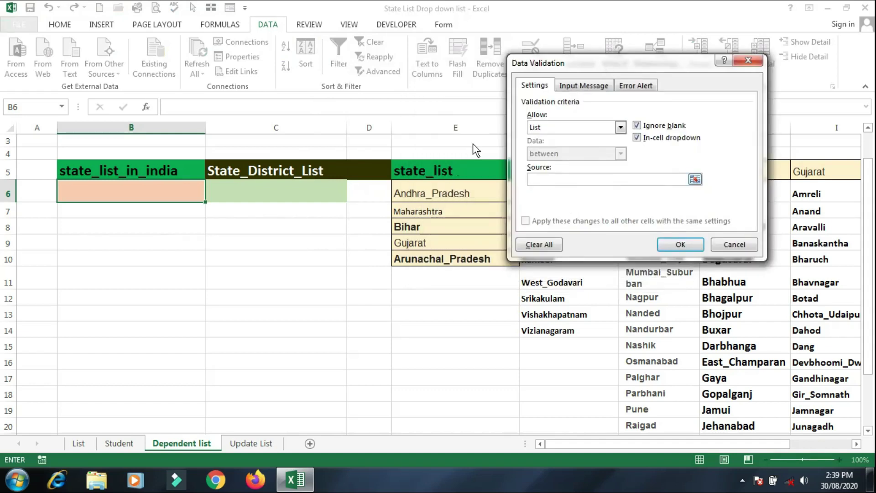
{"action": "key", "text": "F3"}
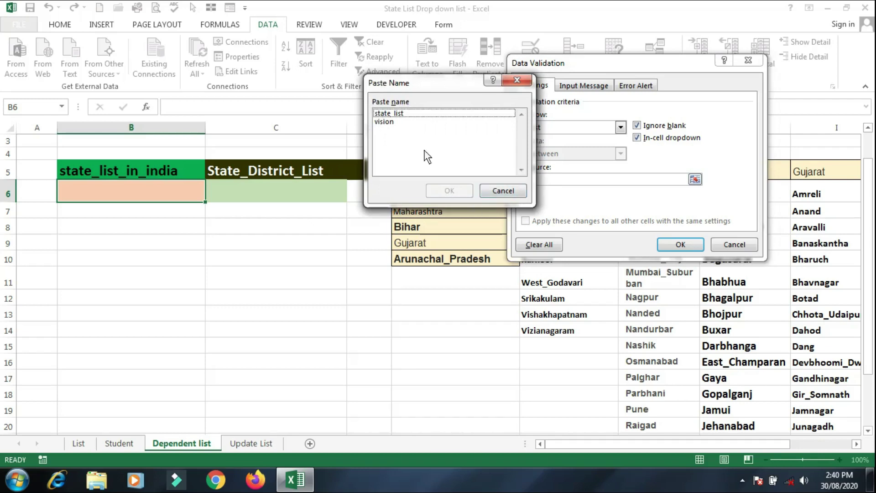
{"action": "left_click", "coordinate": [397, 115]}
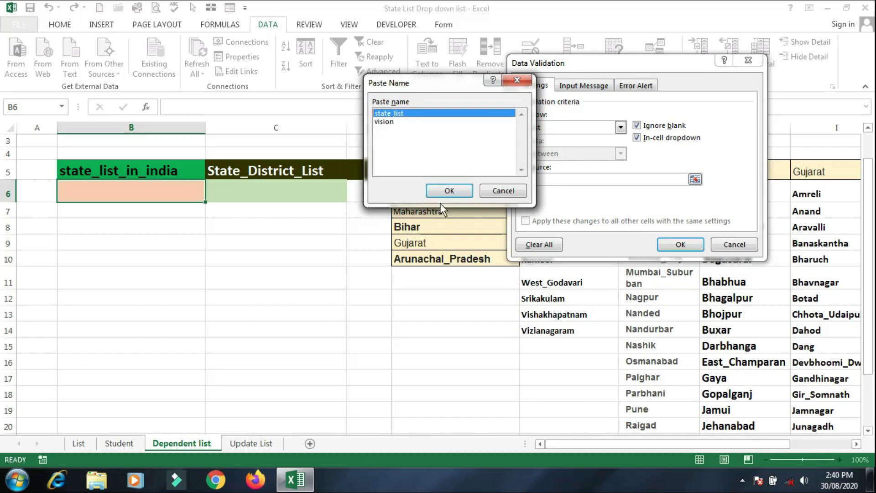
{"action": "left_click", "coordinate": [445, 191]}
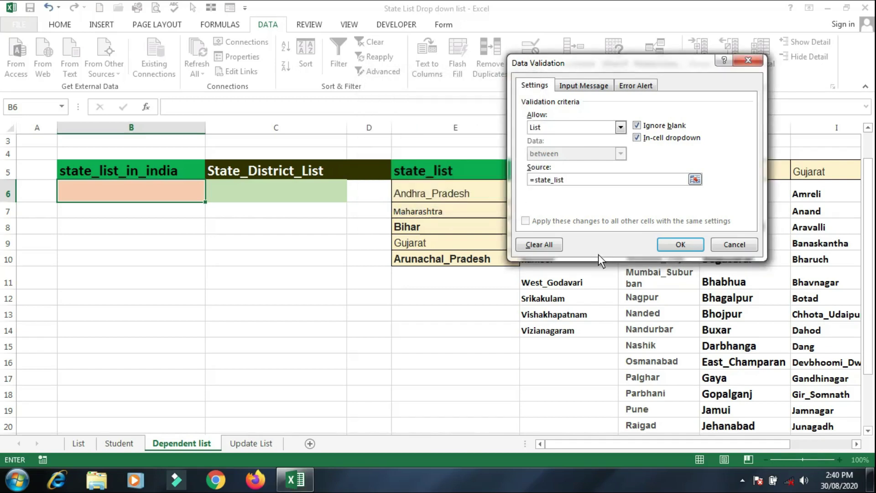
{"action": "left_click", "coordinate": [679, 244]}
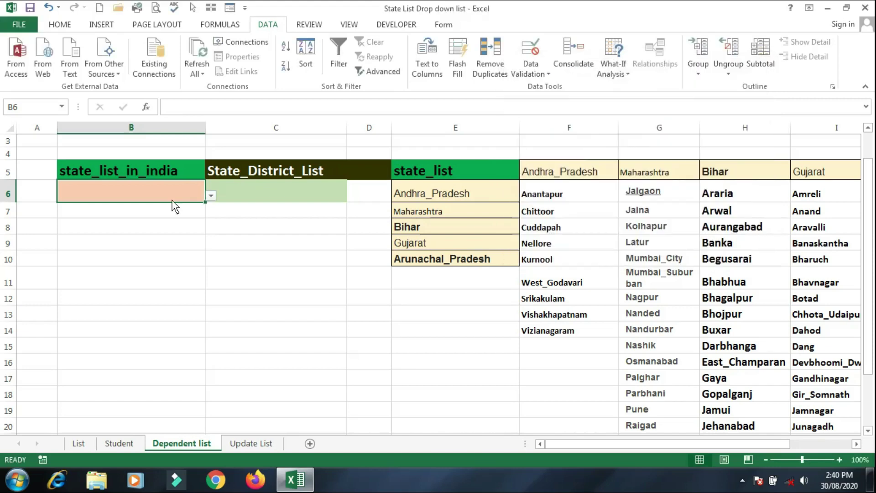
Try several states in the B6 drop-down list, including Arunachal_Pradesh, and finish with Maharashtra selected.
{"action": "left_click", "coordinate": [210, 195]}
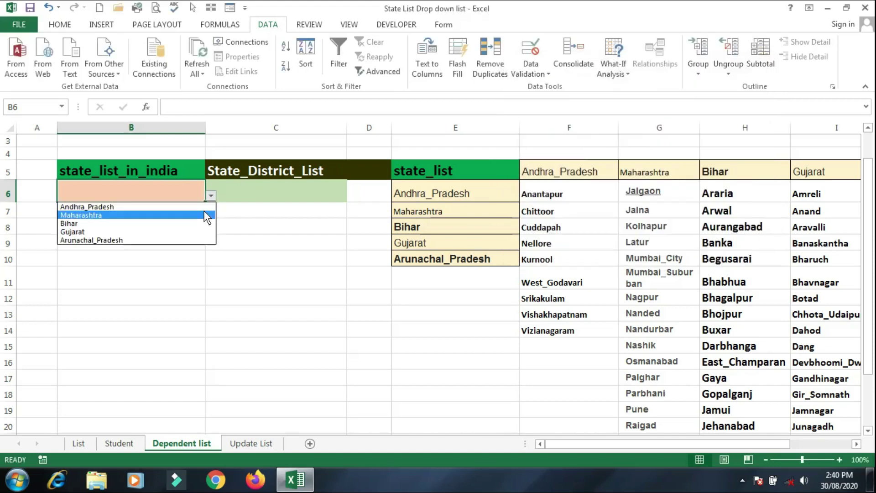
{"action": "left_click", "coordinate": [204, 211]}
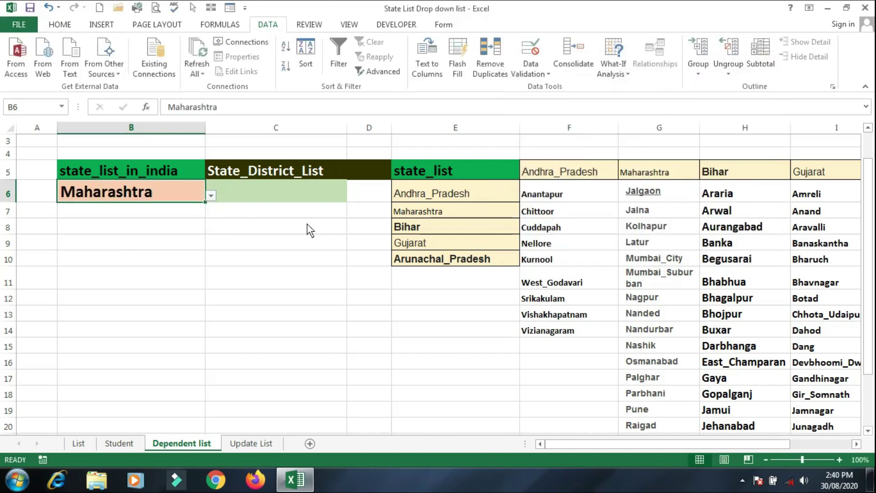
{"action": "left_click", "coordinate": [209, 194]}
{"action": "left_click", "coordinate": [184, 228]}
{"action": "left_click", "coordinate": [211, 195]}
{"action": "left_click", "coordinate": [189, 240]}
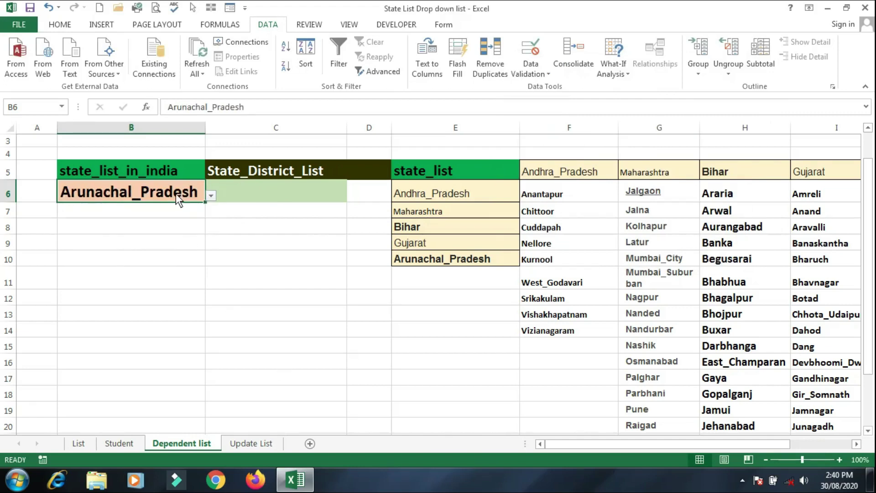
{"action": "left_click", "coordinate": [212, 197]}
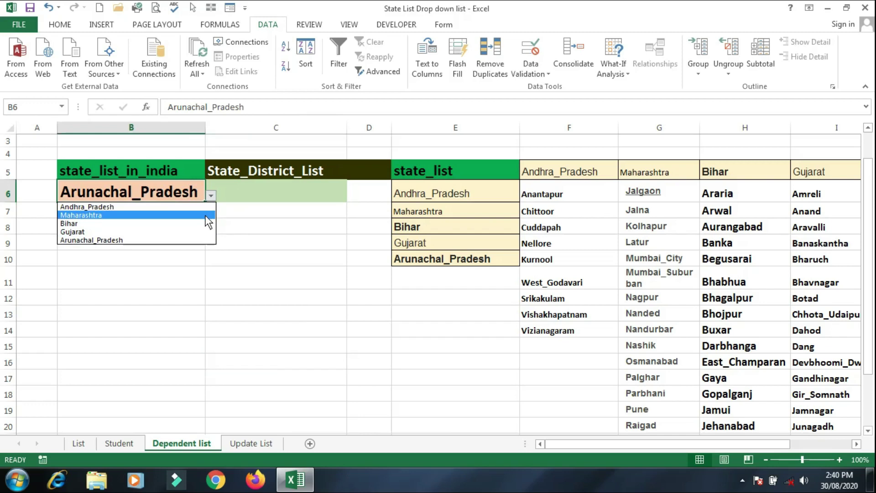
{"action": "left_click", "coordinate": [205, 215]}
Examine how the states in E6 to E10 relate to the district columns and the district entry cell C6.
{"action": "left_click", "coordinate": [246, 193]}
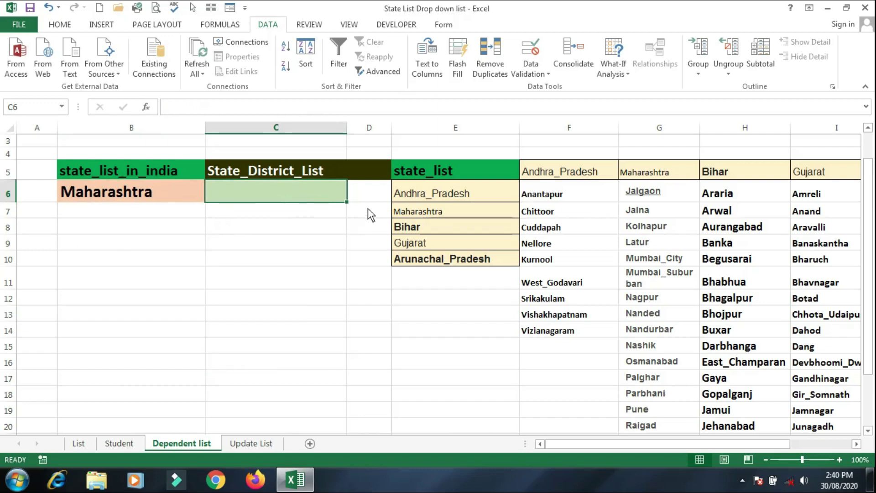
{"action": "left_click", "coordinate": [525, 315]}
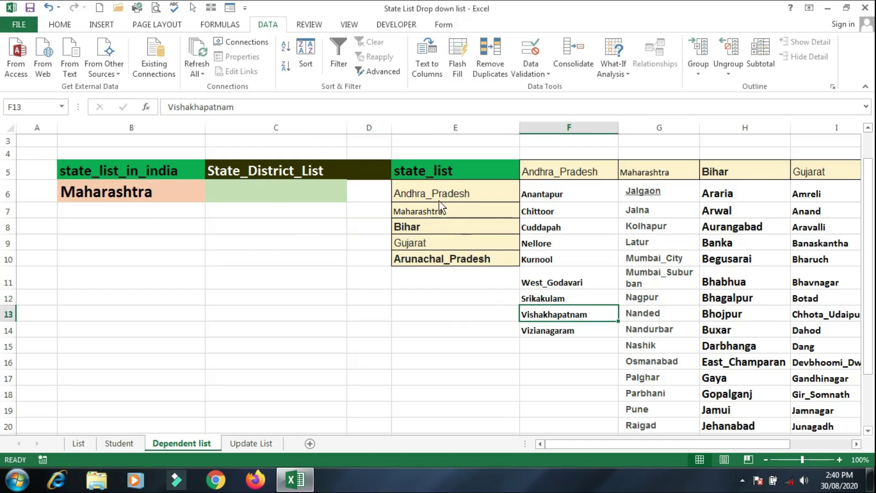
{"action": "left_click", "coordinate": [438, 197]}
{"action": "left_click", "coordinate": [438, 210]}
{"action": "left_click", "coordinate": [434, 227]}
{"action": "left_click", "coordinate": [433, 244]}
{"action": "left_click", "coordinate": [439, 274]}
{"action": "left_click", "coordinate": [434, 208]}
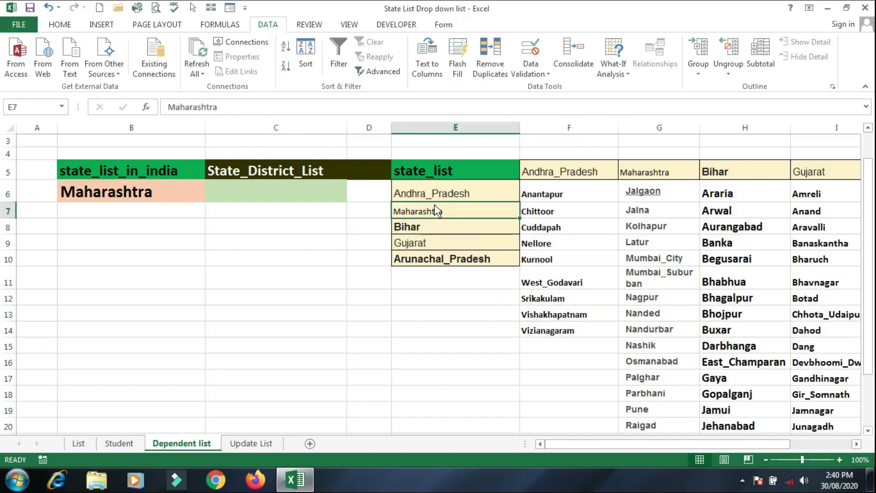
{"action": "left_click", "coordinate": [589, 172]}
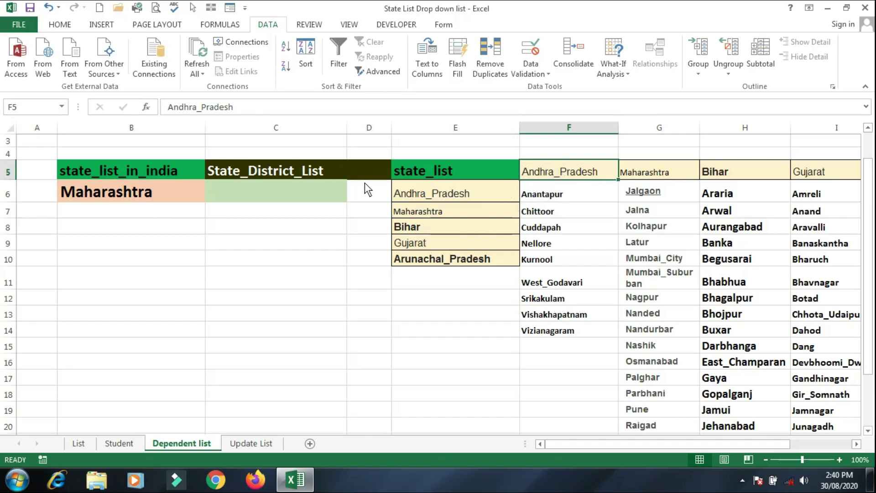
{"action": "left_click", "coordinate": [319, 196]}
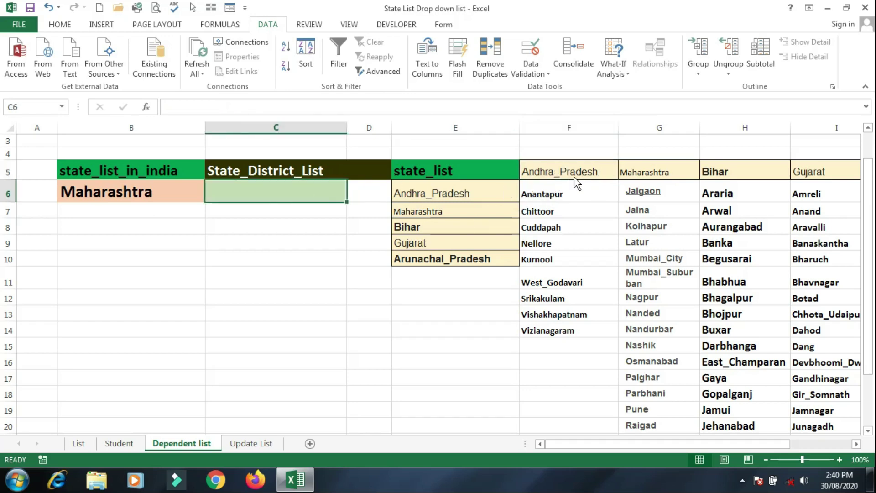
{"action": "left_click", "coordinate": [571, 201]}
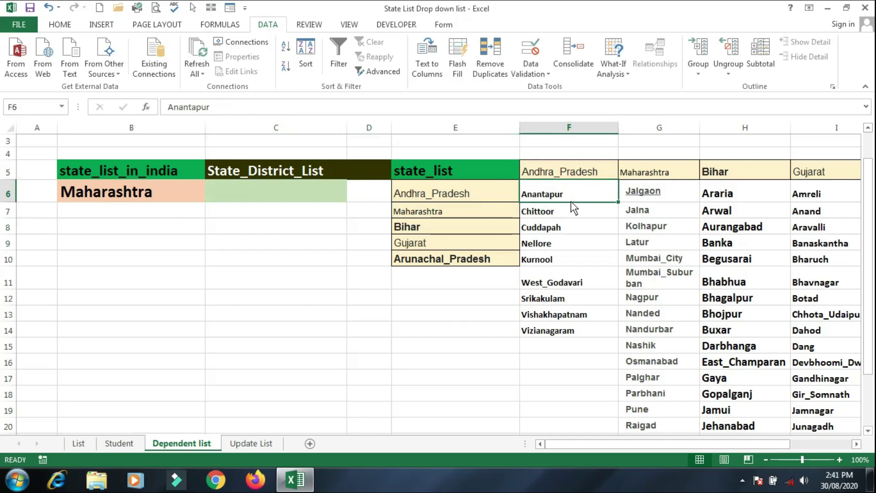
Create names for the district columns F5 to J23 using only the top row of state headings.
{"action": "left_click_drag", "start_coordinate": [554, 173], "coordinate": [783, 415]}
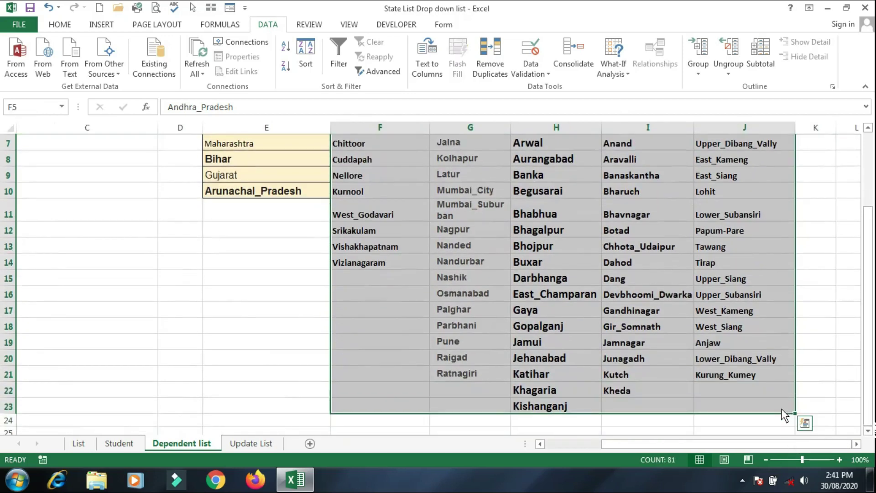
{"action": "left_click", "coordinate": [225, 25]}
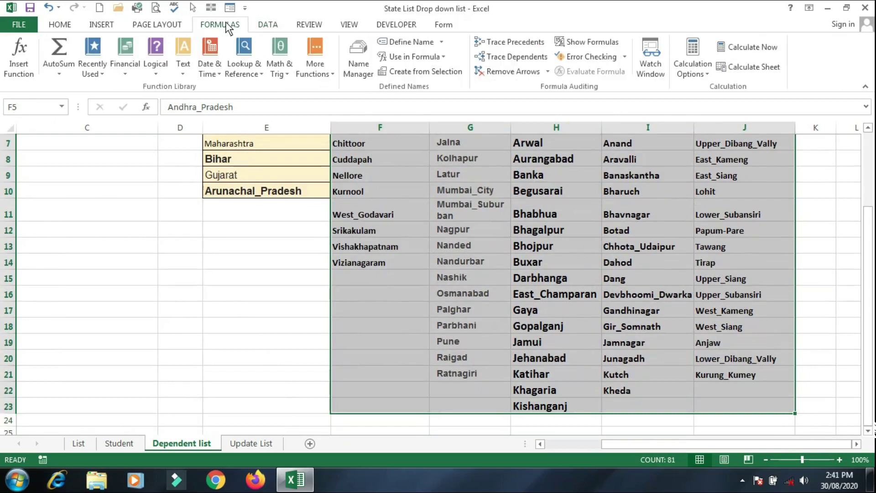
{"action": "left_click", "coordinate": [415, 73]}
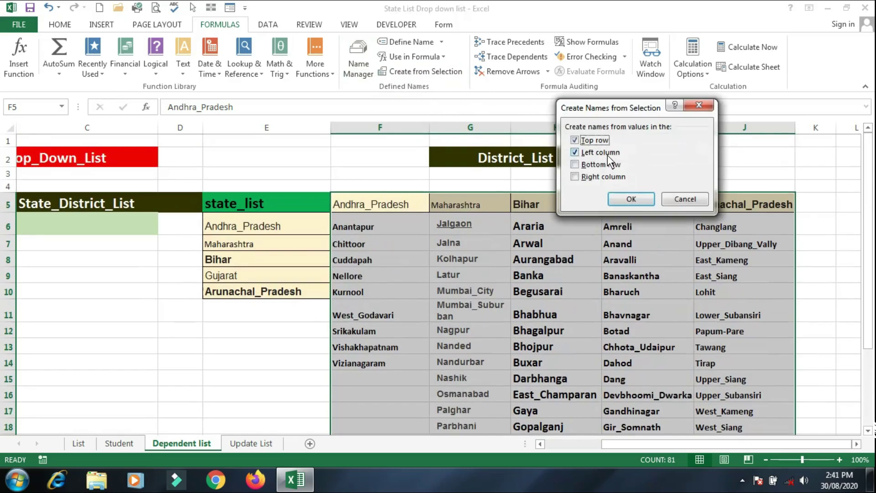
{"action": "left_click", "coordinate": [580, 153]}
{"action": "left_click", "coordinate": [631, 200]}
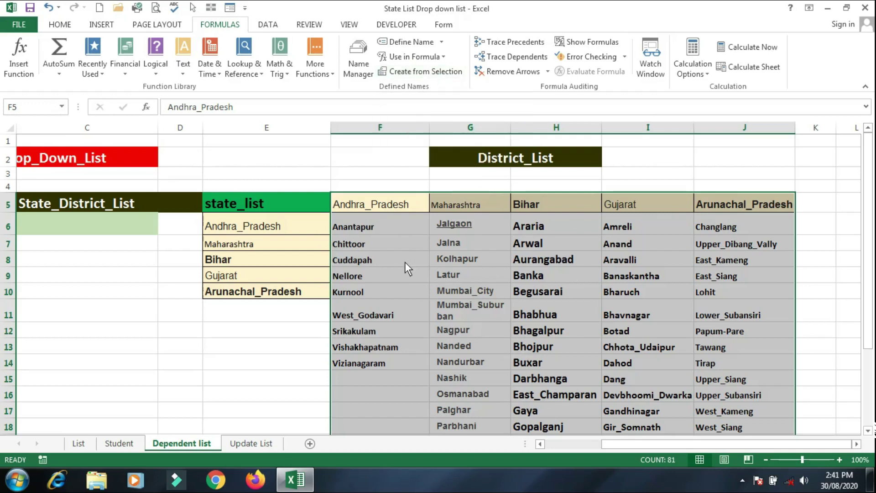
Open data validation for cell C6 under State_District_List and allow List entries.
{"action": "left_click", "coordinate": [114, 225]}
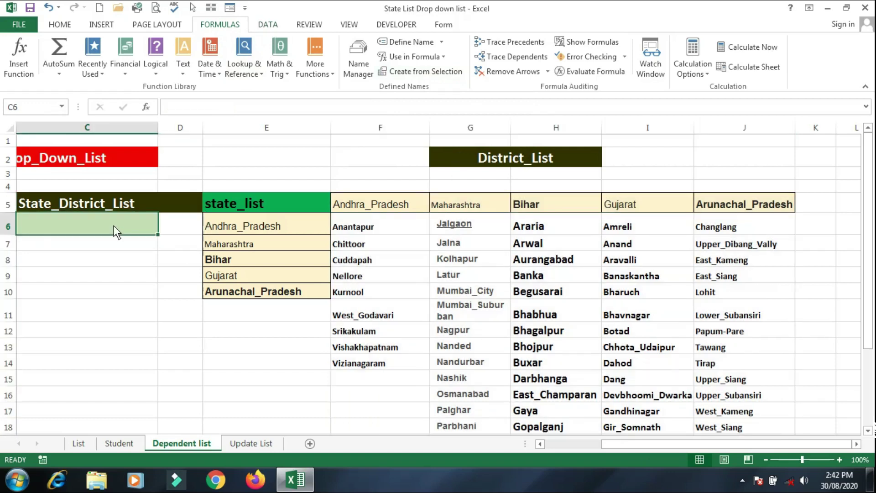
{"action": "left_click", "coordinate": [561, 446]}
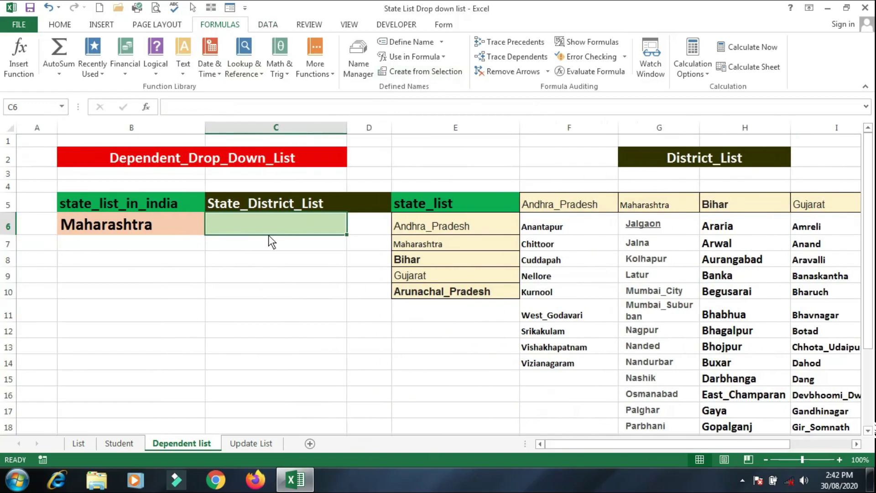
{"action": "left_click", "coordinate": [271, 249]}
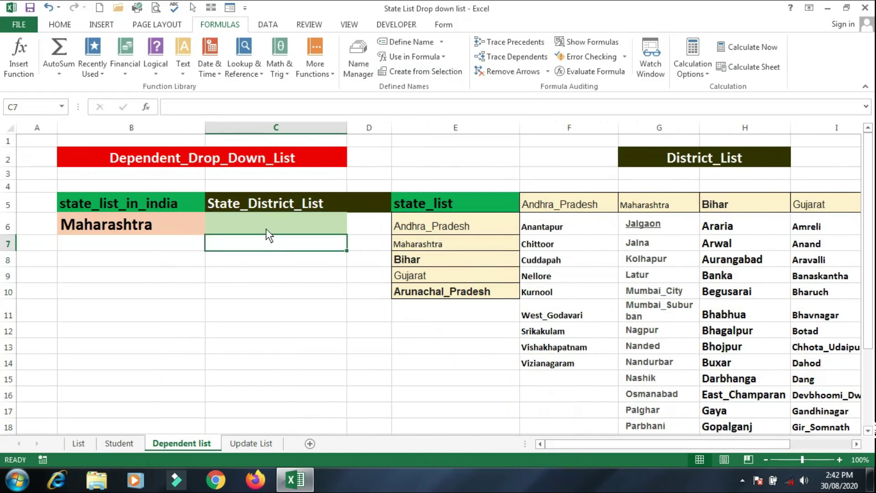
{"action": "left_click", "coordinate": [269, 228]}
{"action": "left_click", "coordinate": [266, 24]}
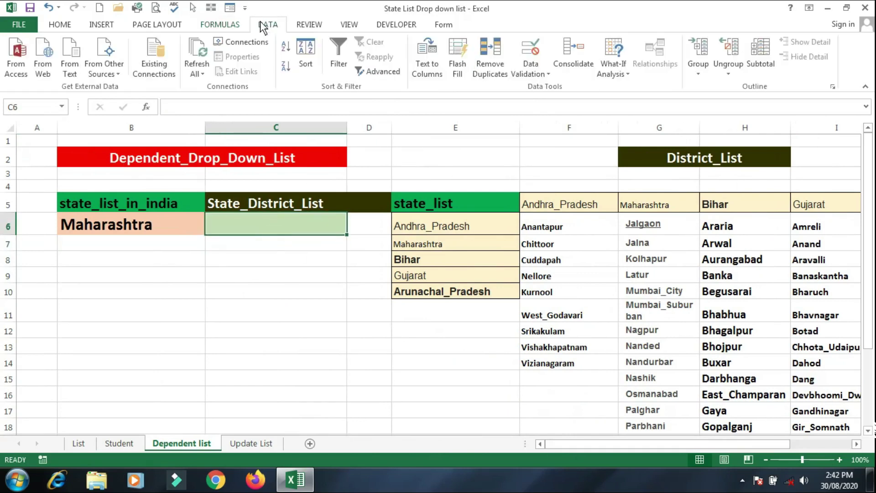
{"action": "left_click", "coordinate": [542, 72]}
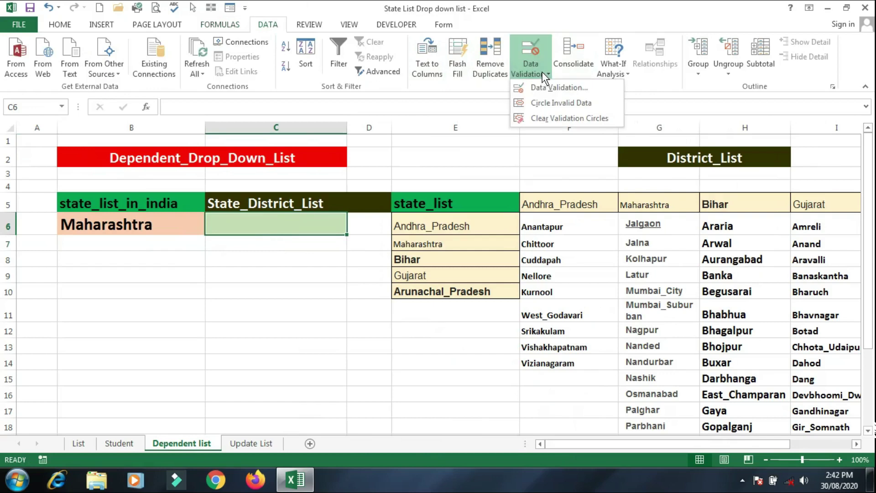
{"action": "left_click", "coordinate": [554, 90]}
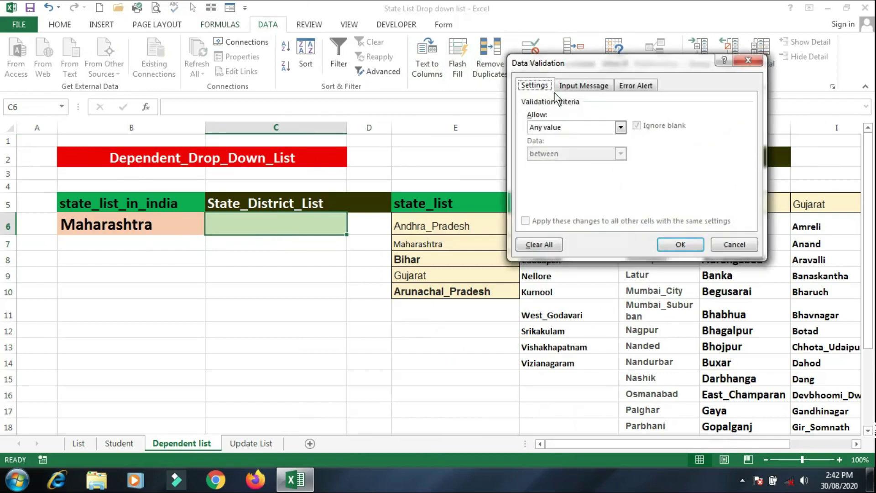
{"action": "left_click", "coordinate": [566, 127]}
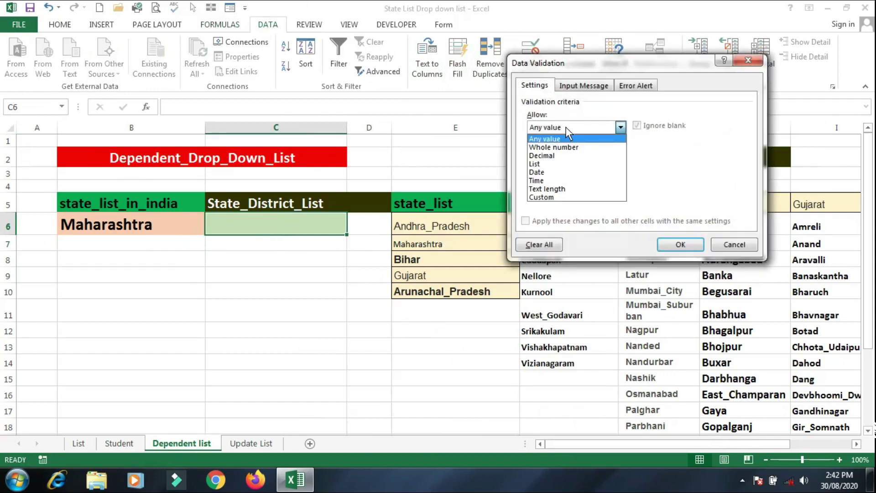
{"action": "left_click", "coordinate": [573, 163]}
Set the list source for C6 to =indirect($B$6) and apply the validation.
{"action": "left_click", "coordinate": [573, 179]}
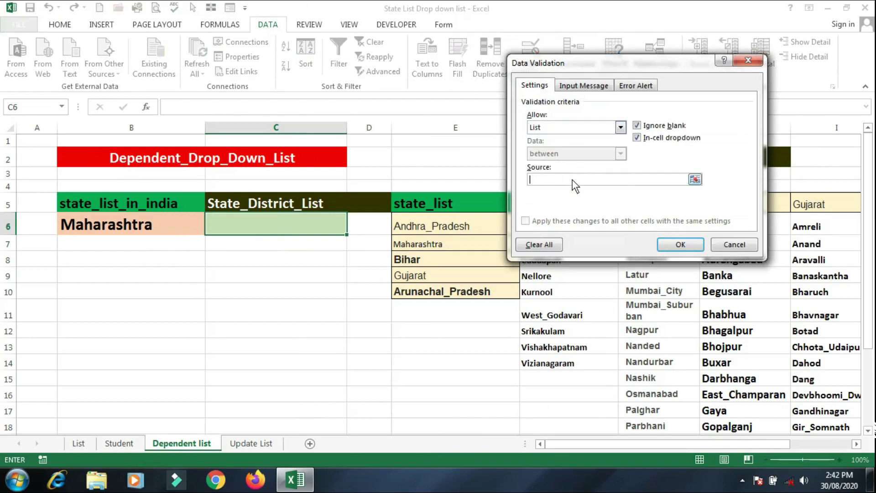
{"action": "type", "text": "=indirect("}
{"action": "left_click", "coordinate": [158, 226]}
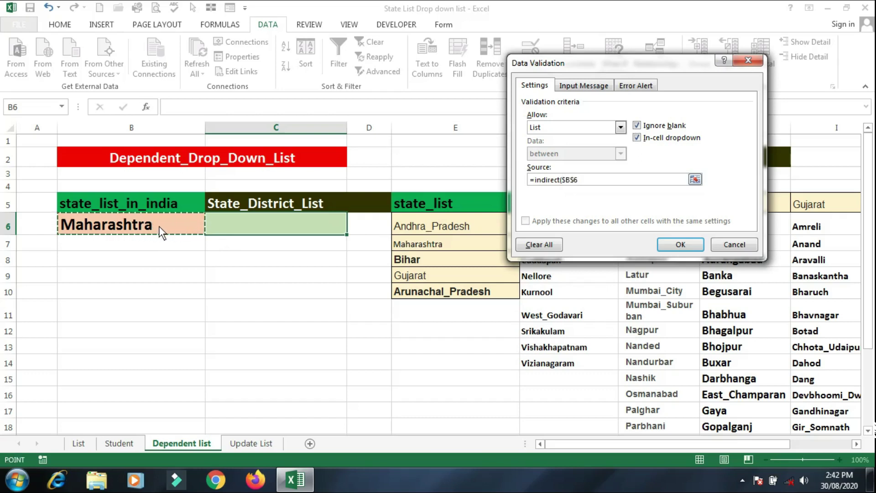
{"action": "type", "text": ")"}
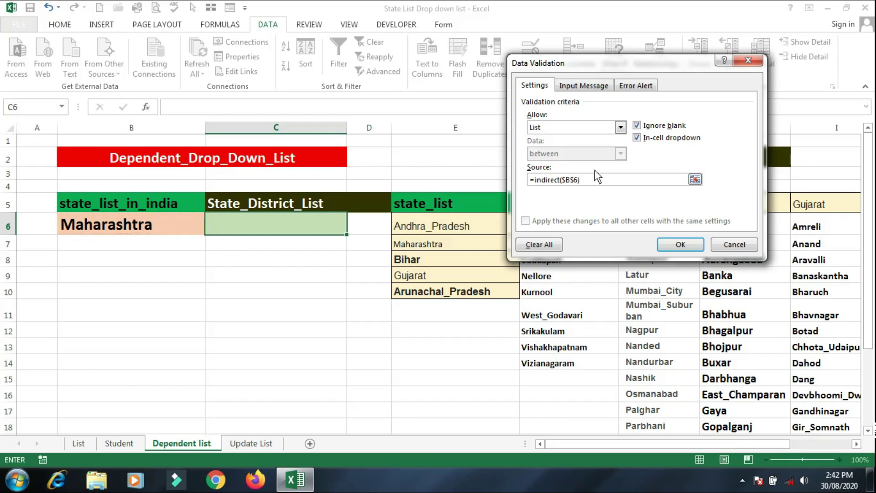
{"action": "left_click", "coordinate": [683, 247]}
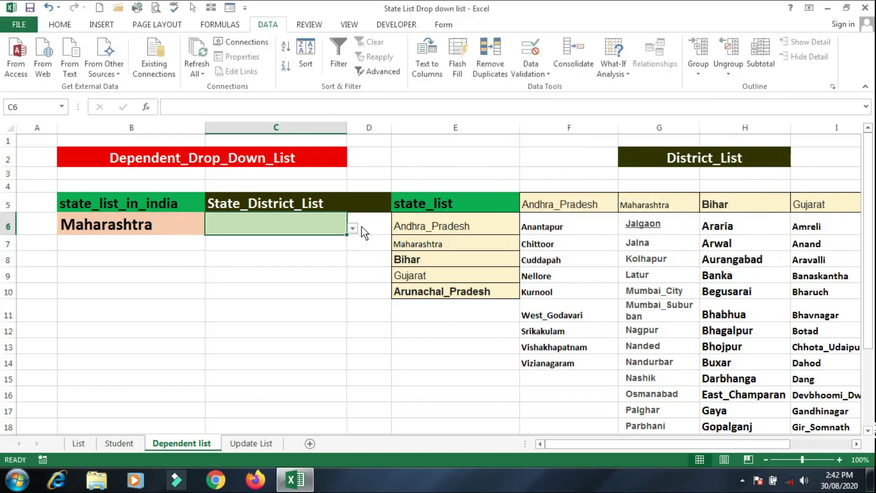
Browse the Maharashtra districts in the C6 drop-down list, try Pune, and finish with Latur selected.
{"action": "left_click", "coordinate": [352, 229]}
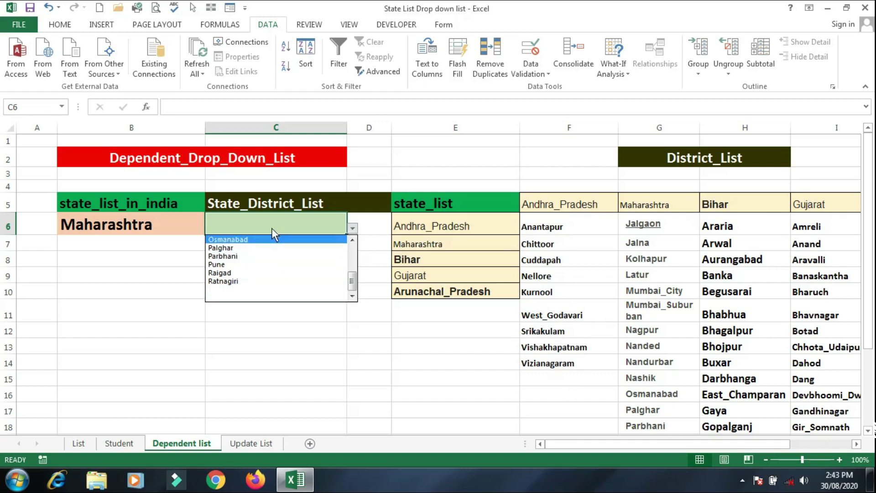
{"action": "scroll", "coordinate": [320, 260], "scroll_direction": "up", "scroll_amount": 4}
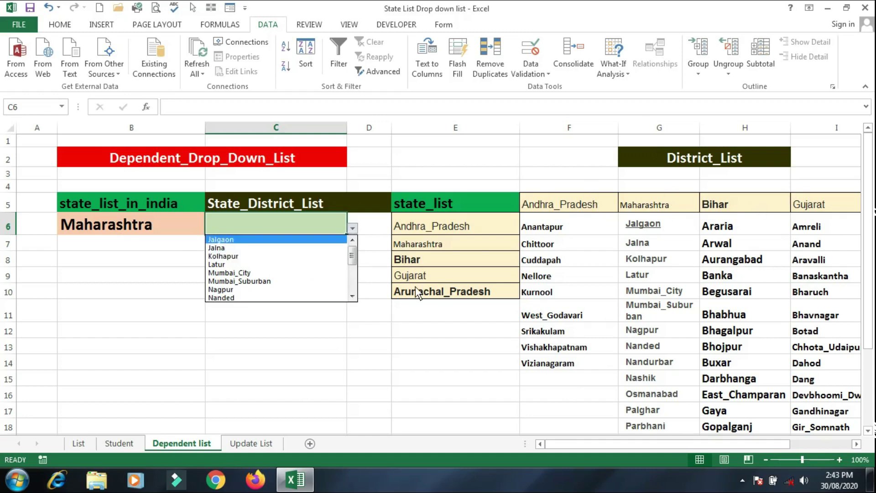
{"action": "left_click", "coordinate": [240, 264]}
{"action": "left_click", "coordinate": [353, 228]}
{"action": "scroll", "coordinate": [354, 281], "scroll_direction": "down", "scroll_amount": 1}
{"action": "scroll", "coordinate": [354, 280], "scroll_direction": "down", "scroll_amount": 1}
{"action": "left_click", "coordinate": [305, 272]}
{"action": "left_click", "coordinate": [353, 228]}
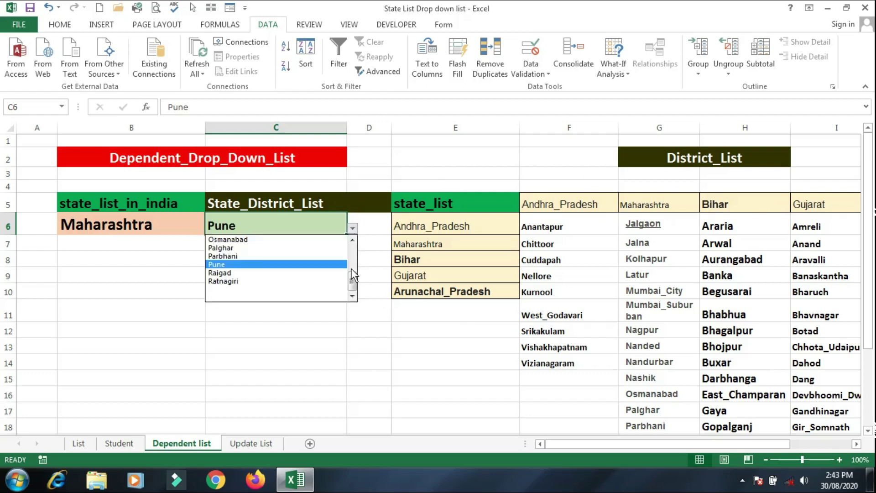
{"action": "left_click_drag", "start_coordinate": [351, 274], "coordinate": [352, 256]}
{"action": "left_click", "coordinate": [324, 271]}
Change the state in B6 to Bihar and select the district cell C6.
{"action": "left_click", "coordinate": [199, 225]}
{"action": "left_click", "coordinate": [211, 227]}
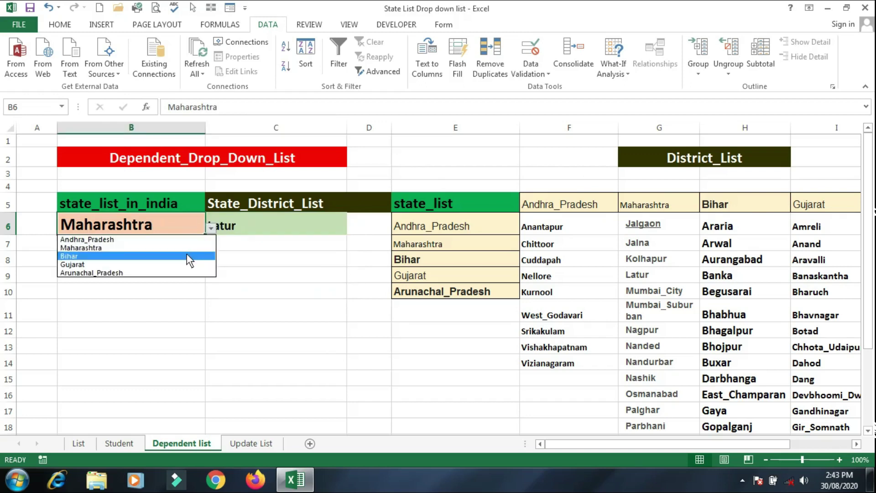
{"action": "left_click", "coordinate": [187, 254]}
{"action": "left_click", "coordinate": [282, 292]}
{"action": "left_click", "coordinate": [281, 227]}
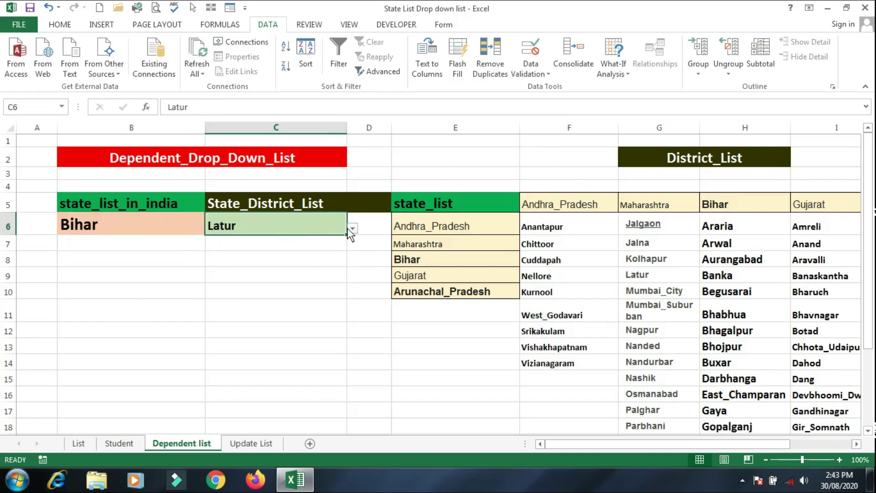
Browse the Bihar districts in the C6 drop-down list.
{"action": "left_click", "coordinate": [353, 228]}
{"action": "left_click_drag", "start_coordinate": [352, 249], "coordinate": [560, 303]}
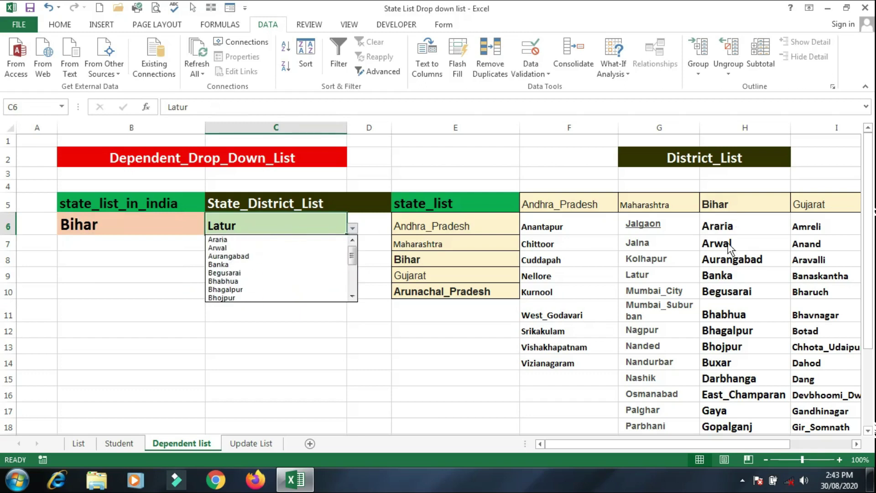
{"action": "mouse_move", "coordinate": [352, 257]}
{"action": "left_mouse_down"}
{"action": "mouse_move", "coordinate": [355, 295]}
{"action": "mouse_move", "coordinate": [357, 251]}
{"action": "left_mouse_up"}
Change the state in B6 to Andhra_Pradesh from its drop-down list.
{"action": "left_click", "coordinate": [147, 220]}
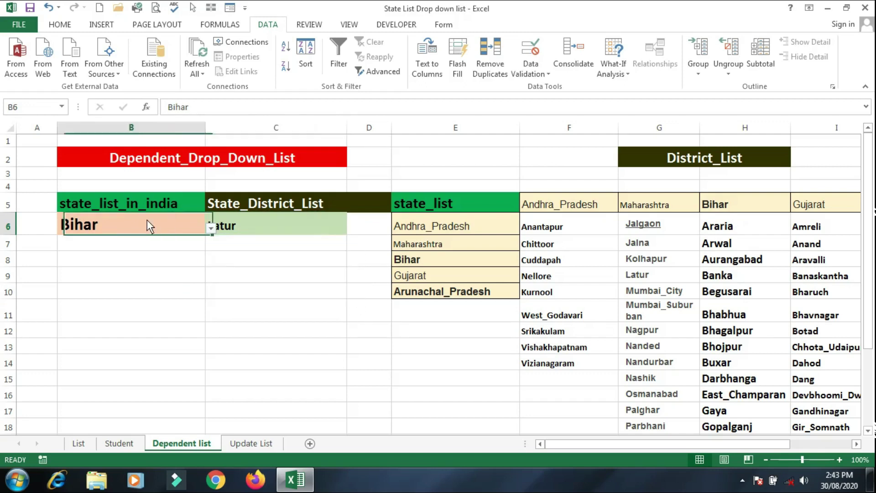
{"action": "left_click", "coordinate": [210, 228]}
{"action": "left_click", "coordinate": [207, 239]}
{"action": "left_click", "coordinate": [210, 228]}
{"action": "left_click", "coordinate": [176, 238]}
Browse the Andhra_Pradesh districts in the C6 drop-down list, try Anantapur, and finish with Srikakulam selected.
{"action": "left_click", "coordinate": [258, 230]}
{"action": "left_click", "coordinate": [353, 227]}
{"action": "mouse_move", "coordinate": [357, 264]}
{"action": "left_mouse_down"}
{"action": "mouse_move", "coordinate": [354, 280]}
{"action": "mouse_move", "coordinate": [354, 251]}
{"action": "left_mouse_up"}
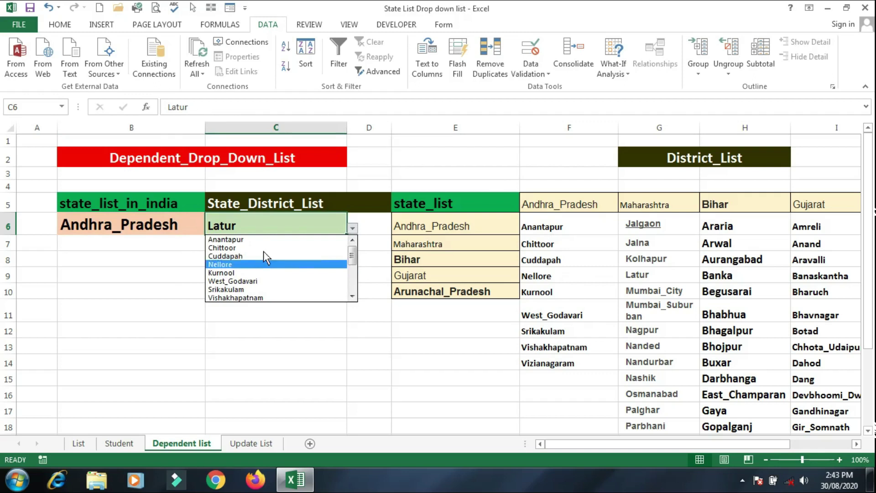
{"action": "left_click", "coordinate": [268, 238]}
{"action": "left_click", "coordinate": [353, 228]}
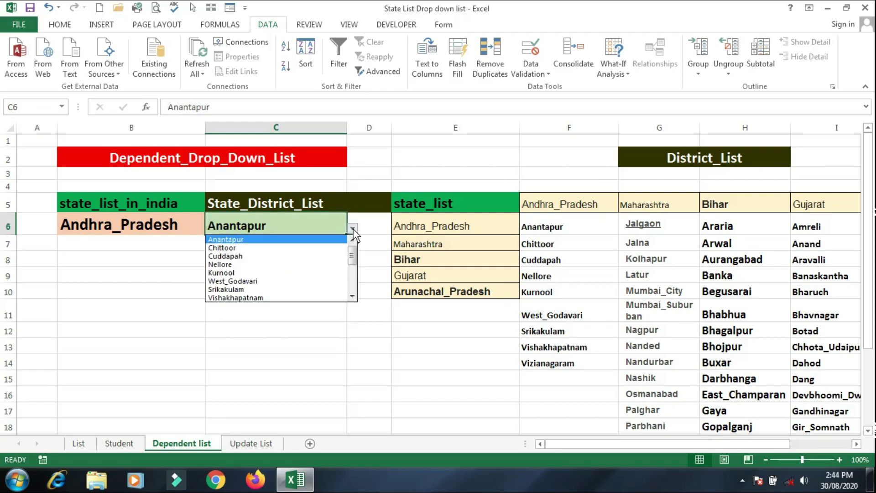
{"action": "left_click", "coordinate": [329, 292]}
{"action": "left_click", "coordinate": [226, 332]}
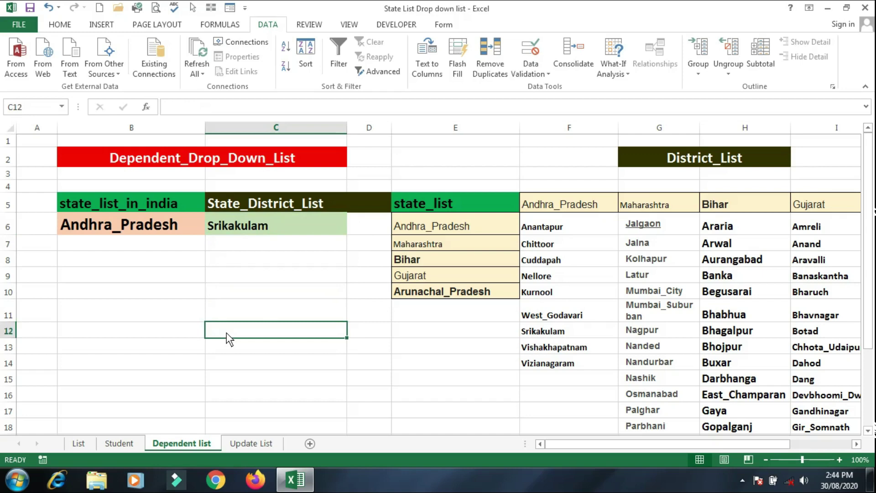
Go to the Update List sheet, select cell C3 under Normal List, and briefly compare with the List sheet.
{"action": "left_click", "coordinate": [264, 442]}
{"action": "left_click", "coordinate": [297, 339]}
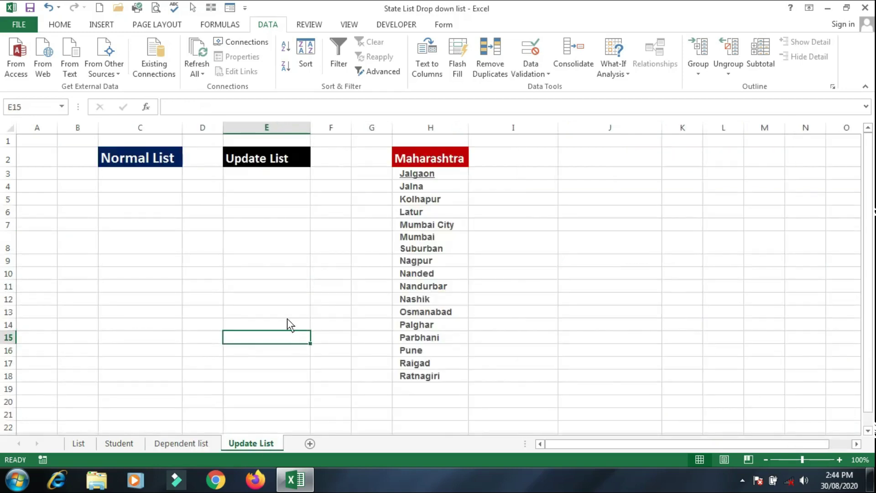
{"action": "left_click", "coordinate": [249, 189]}
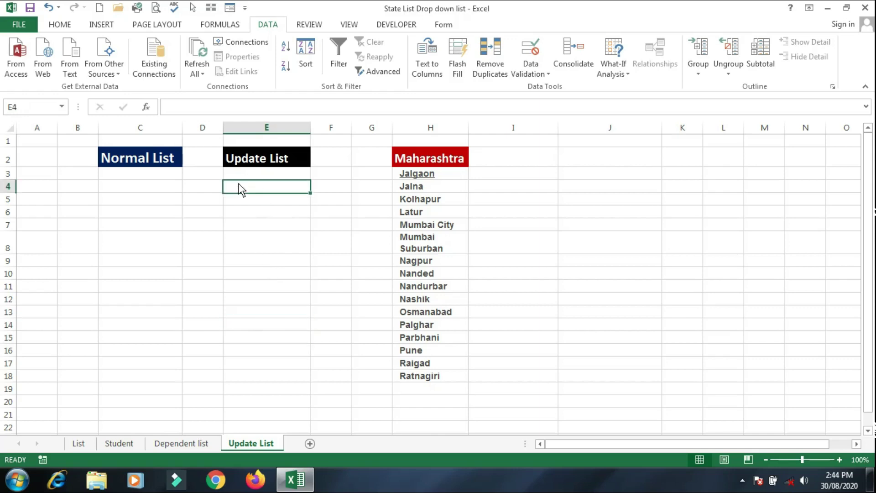
{"action": "left_click", "coordinate": [168, 173]}
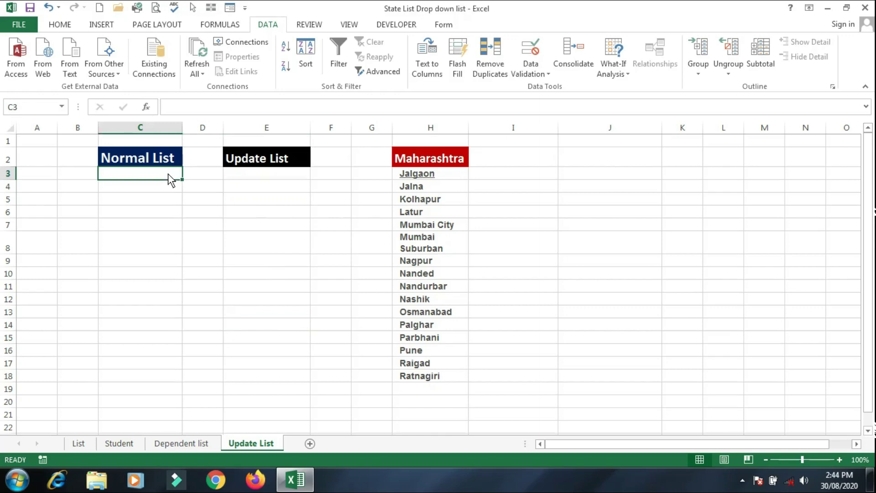
{"action": "left_click", "coordinate": [246, 178]}
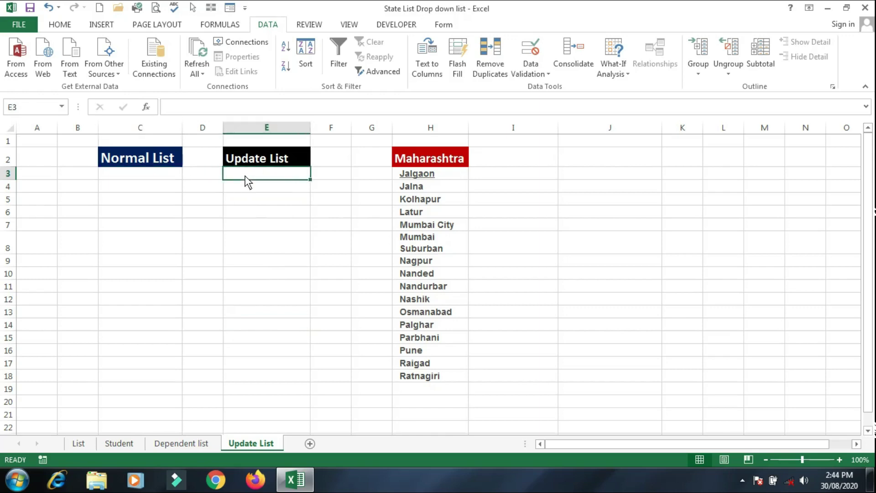
{"action": "left_click", "coordinate": [150, 188]}
{"action": "left_click", "coordinate": [152, 173]}
{"action": "mouse_move", "coordinate": [152, 173]}
{"action": "left_mouse_down"}
{"action": "mouse_move", "coordinate": [153, 182]}
{"action": "mouse_move", "coordinate": [152, 173]}
{"action": "left_mouse_up"}
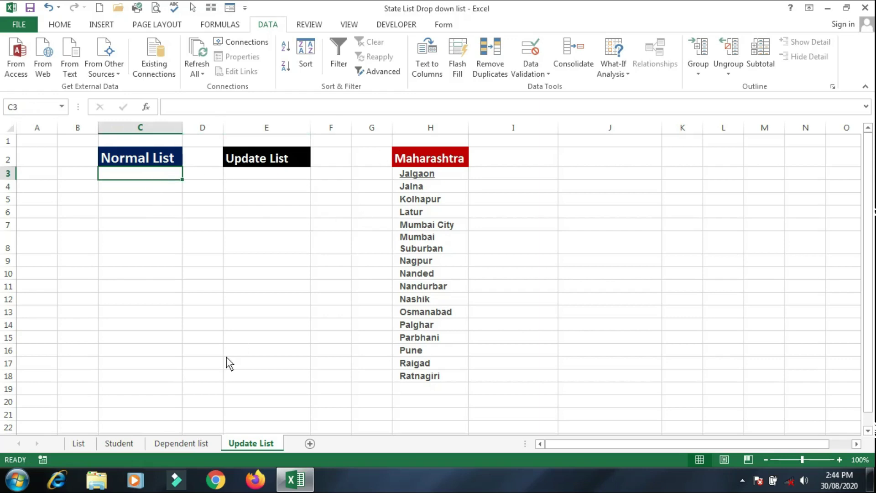
{"action": "left_click", "coordinate": [80, 450]}
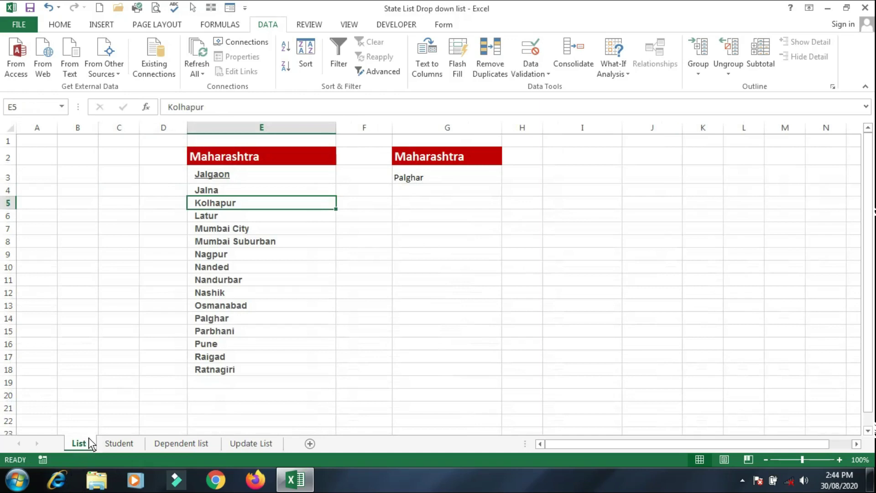
{"action": "left_click", "coordinate": [267, 443]}
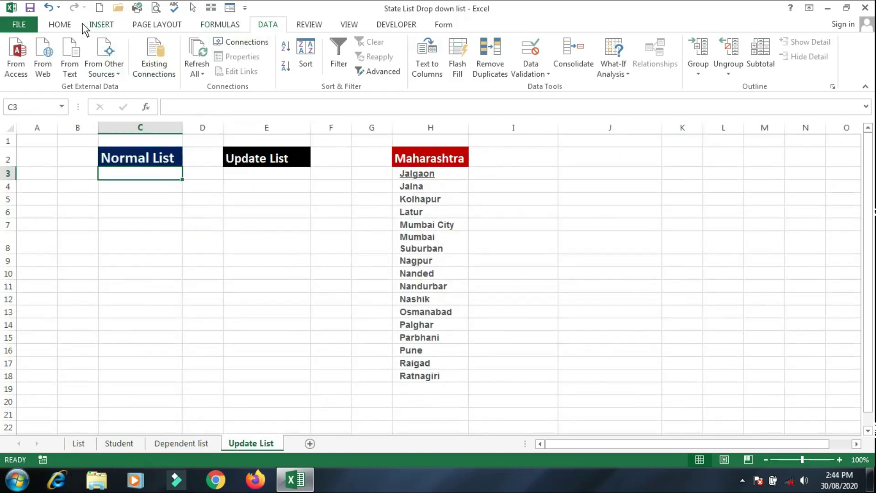
Apply List data validation to C3 under Normal List with the source =$H$3:$H$18.
{"action": "left_click", "coordinate": [530, 68]}
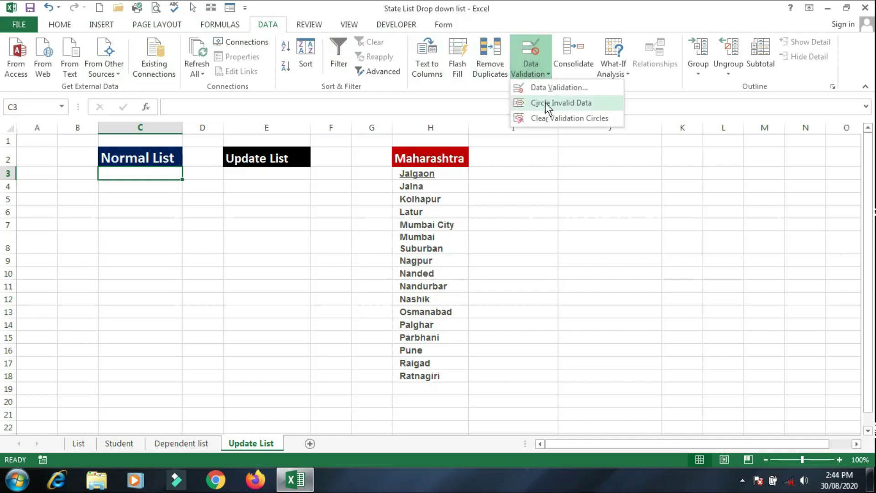
{"action": "left_click", "coordinate": [545, 86]}
{"action": "left_click", "coordinate": [620, 127]}
{"action": "left_click", "coordinate": [548, 165]}
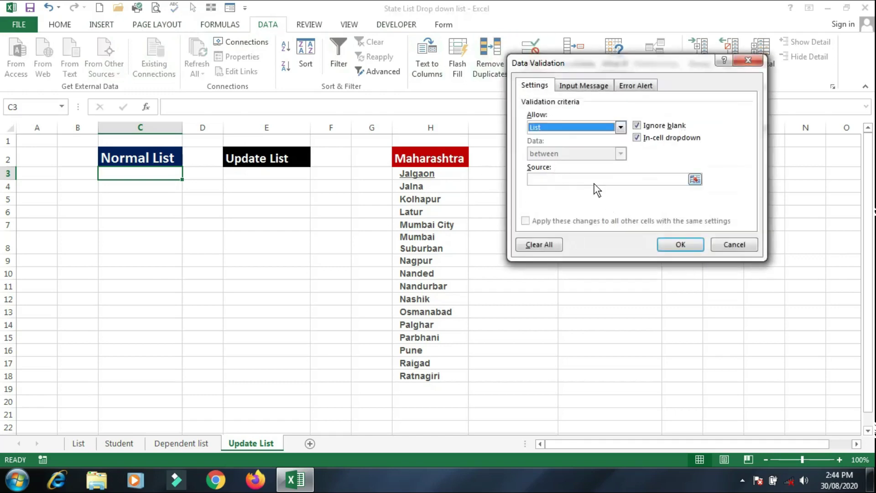
{"action": "left_click", "coordinate": [593, 177]}
{"action": "left_click_drag", "start_coordinate": [418, 173], "coordinate": [429, 377]}
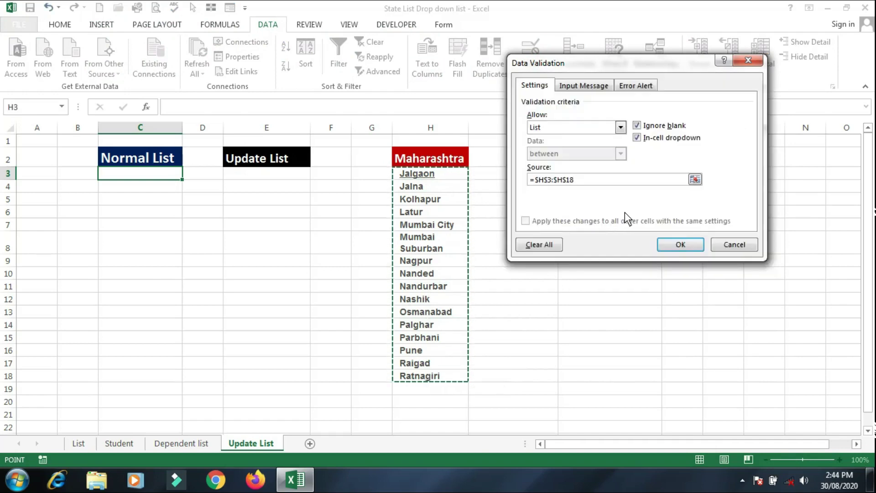
{"action": "left_click", "coordinate": [676, 246]}
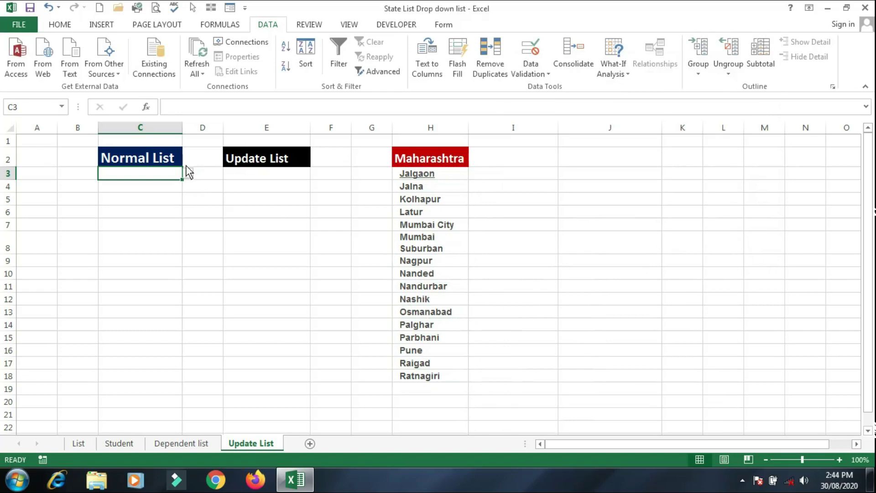
Browse the district entries in the Normal List drop-down in C3.
{"action": "left_click", "coordinate": [187, 173]}
{"action": "left_click_drag", "start_coordinate": [188, 200], "coordinate": [191, 253]}
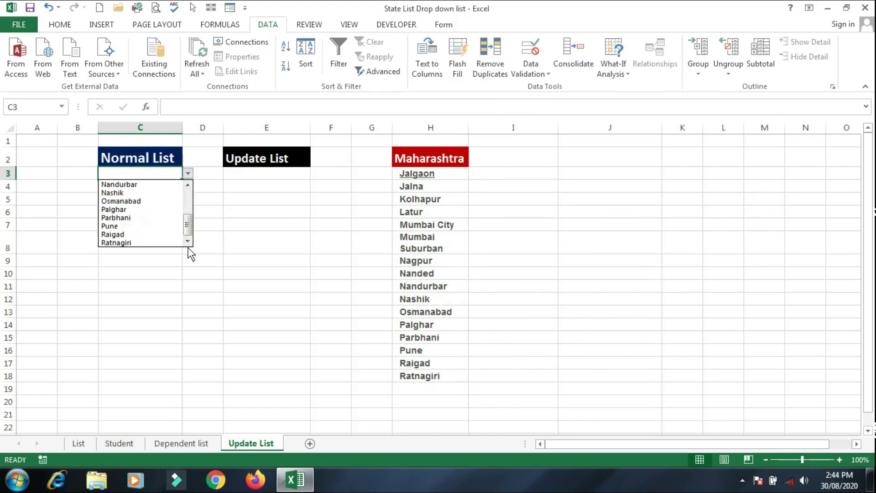
{"action": "left_click", "coordinate": [414, 389]}
{"action": "left_click", "coordinate": [415, 391]}
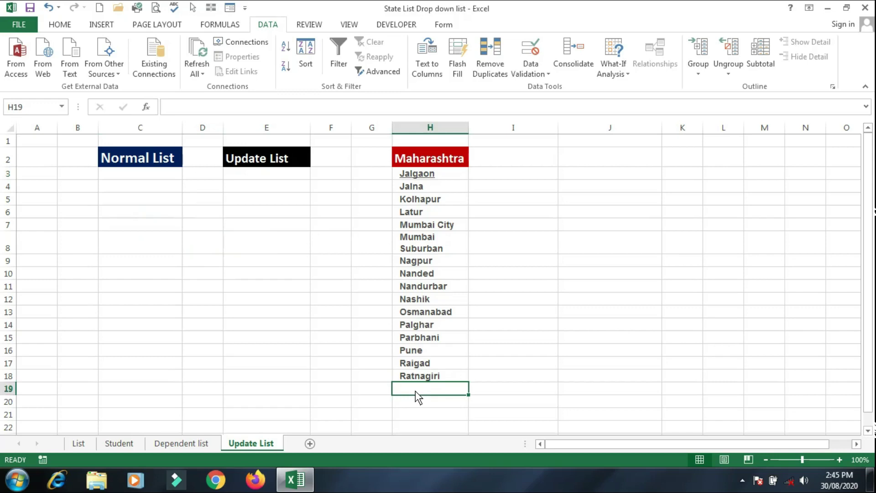
{"action": "left_click", "coordinate": [155, 176]}
{"action": "left_click", "coordinate": [187, 174]}
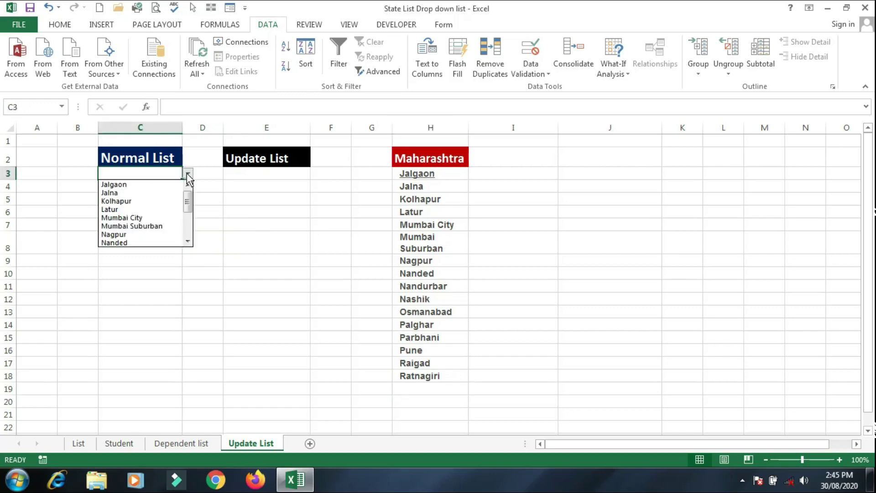
Enter Niphad in H19 below the last Maharashtra district.
{"action": "left_click", "coordinate": [406, 388]}
{"action": "left_click", "coordinate": [406, 389]}
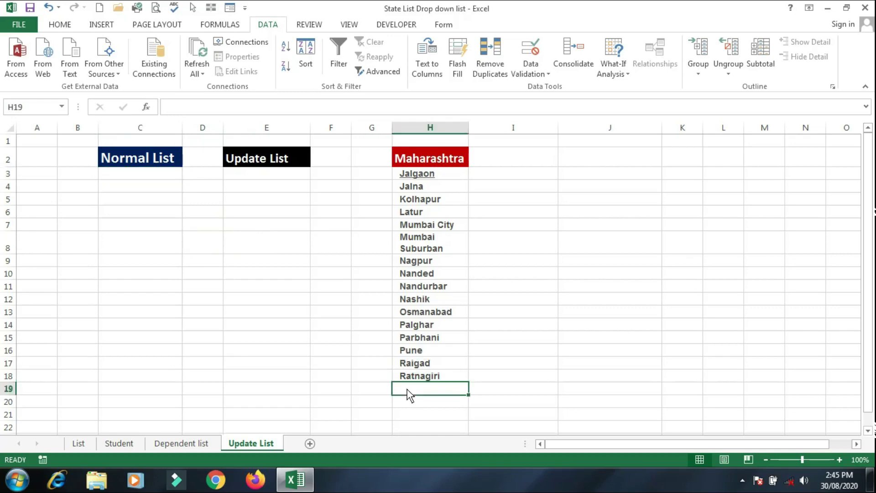
{"action": "type", "text": "Niphad"}
{"action": "key", "text": "Return"}
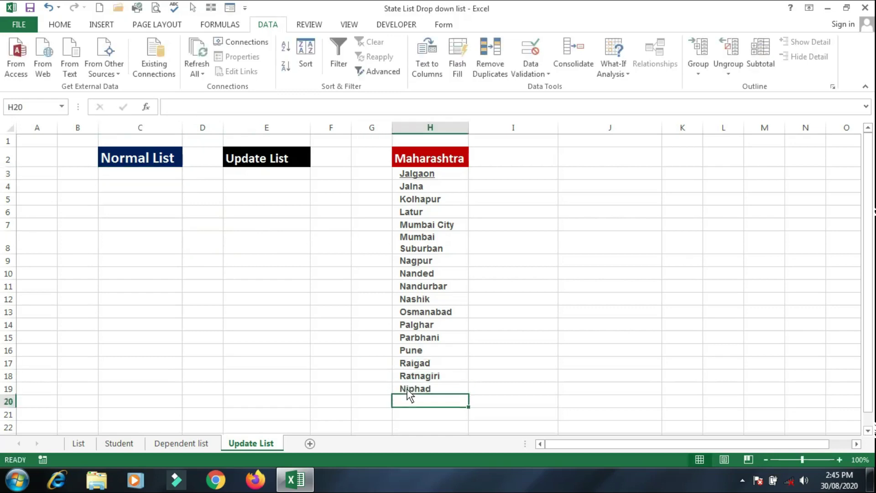
Check the end of the C3 drop-down list for the Niphad entry.
{"action": "left_click", "coordinate": [176, 173]}
{"action": "left_click", "coordinate": [187, 174]}
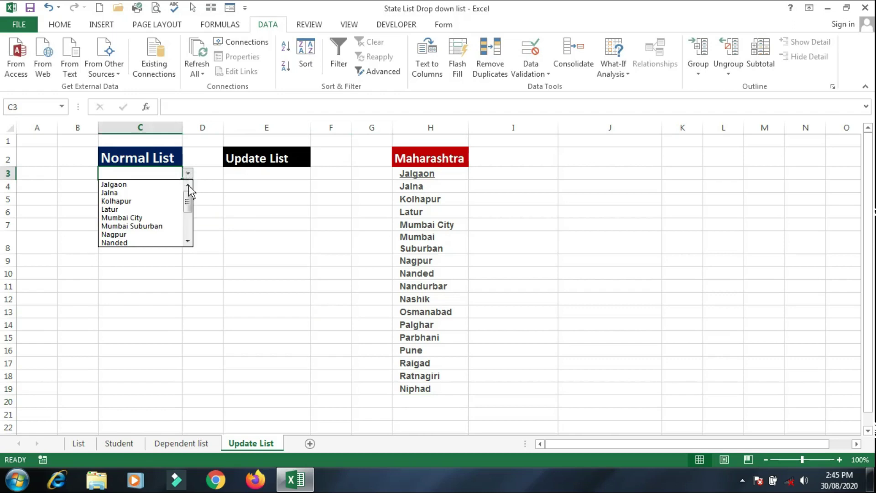
{"action": "left_click_drag", "start_coordinate": [189, 202], "coordinate": [189, 242]}
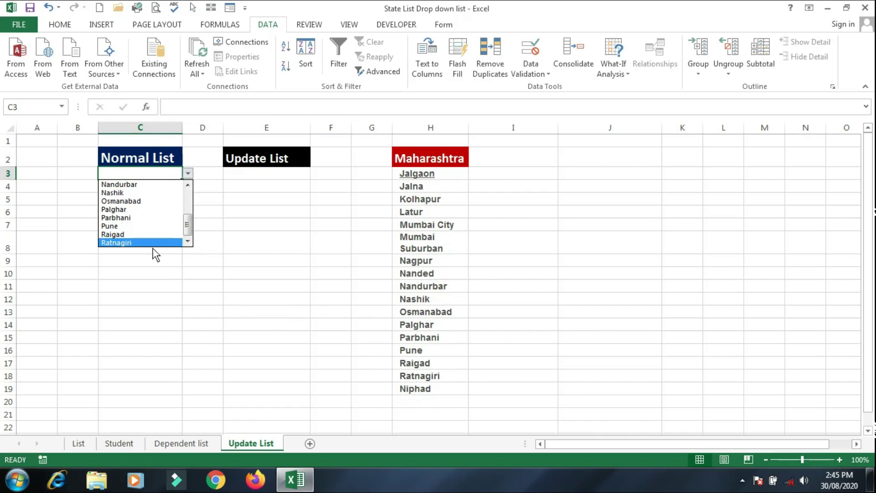
{"action": "left_click", "coordinate": [262, 178]}
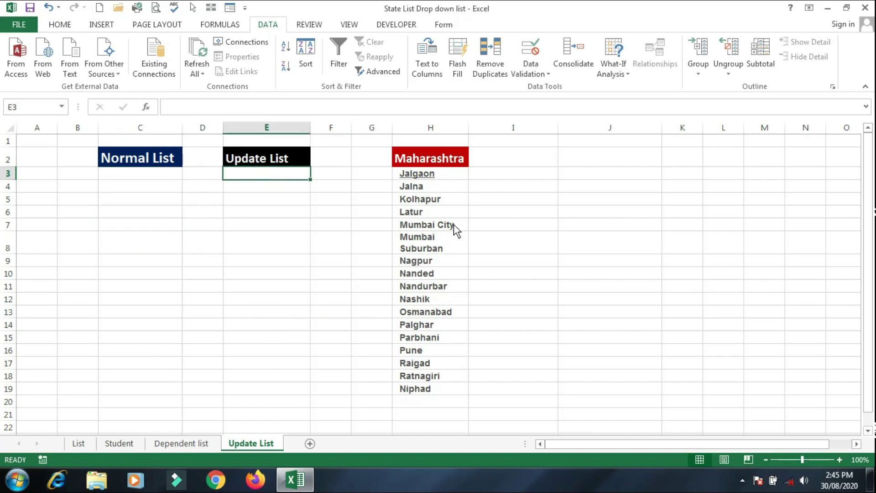
{"action": "left_click", "coordinate": [428, 407]}
{"action": "left_click", "coordinate": [425, 414]}
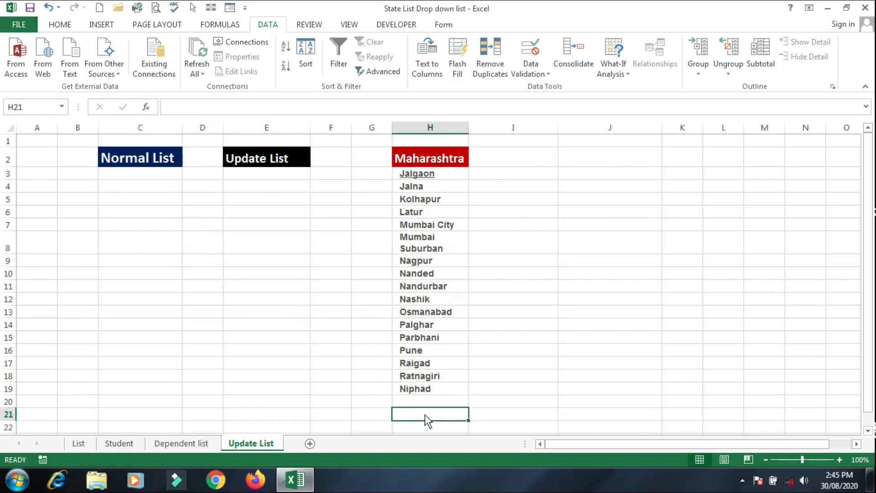
{"action": "left_click", "coordinate": [282, 175]}
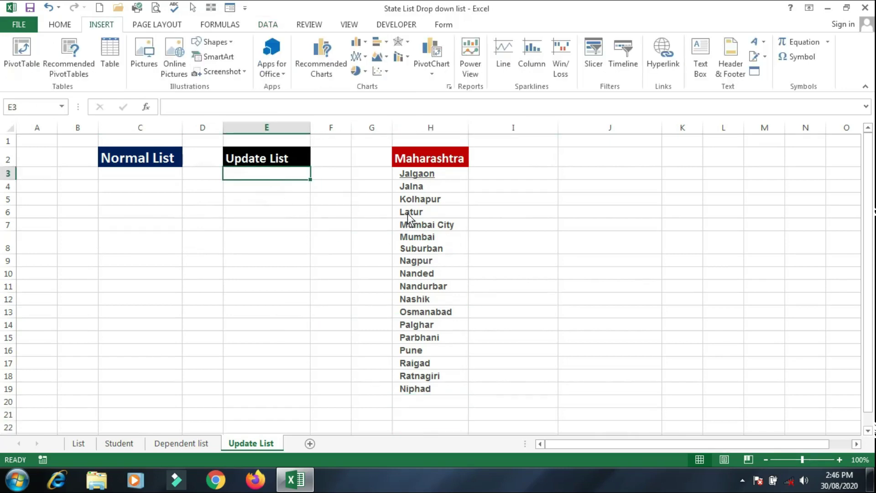
{"action": "left_click", "coordinate": [403, 212]}
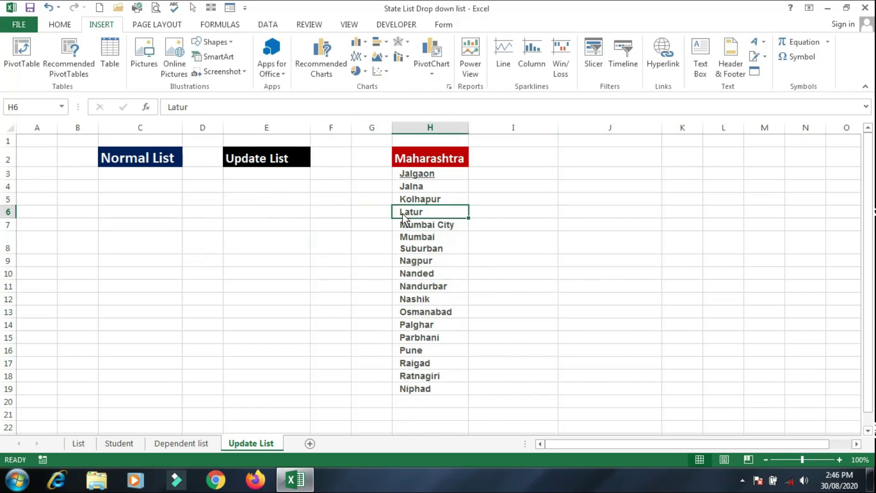
{"action": "left_click", "coordinate": [348, 214]}
Convert the Maharashtra district range H2:H19 into a table with headers.
{"action": "left_click_drag", "start_coordinate": [418, 161], "coordinate": [419, 387]}
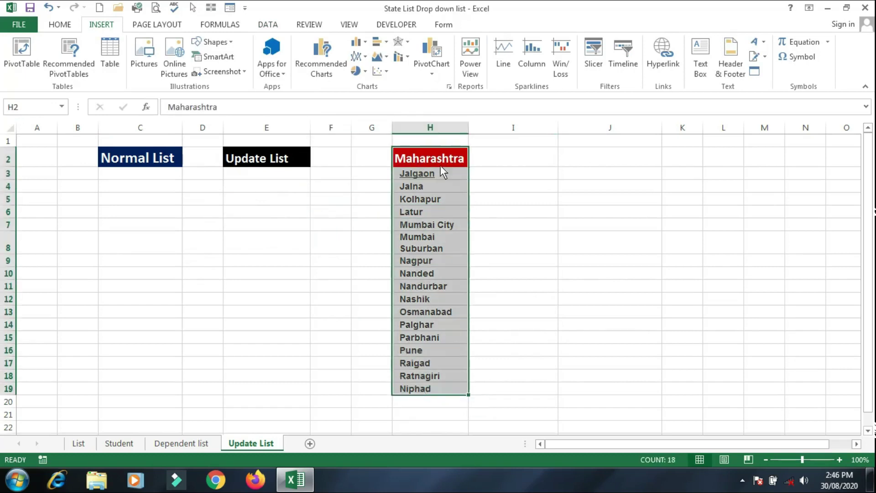
{"action": "left_click", "coordinate": [494, 199]}
{"action": "left_click_drag", "start_coordinate": [447, 164], "coordinate": [445, 393]}
{"action": "left_click", "coordinate": [72, 24]}
{"action": "left_click", "coordinate": [98, 24]}
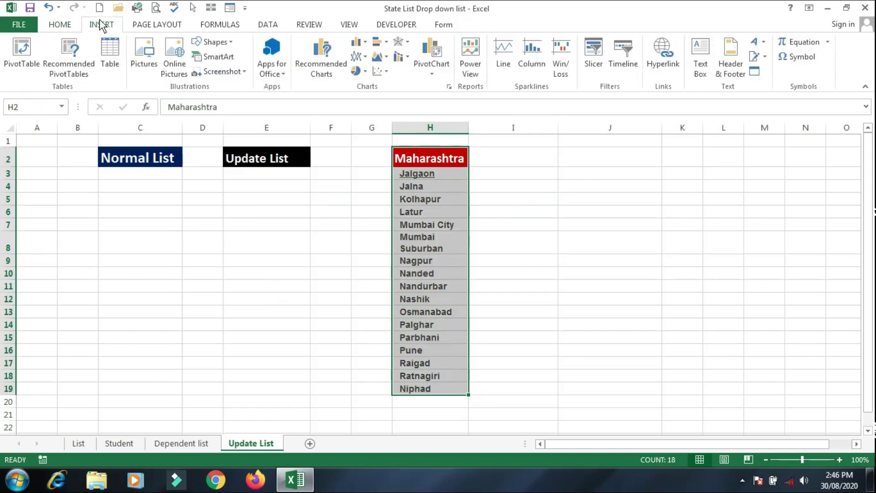
{"action": "left_click", "coordinate": [107, 48]}
{"action": "left_click_drag", "start_coordinate": [263, 179], "coordinate": [570, 184]}
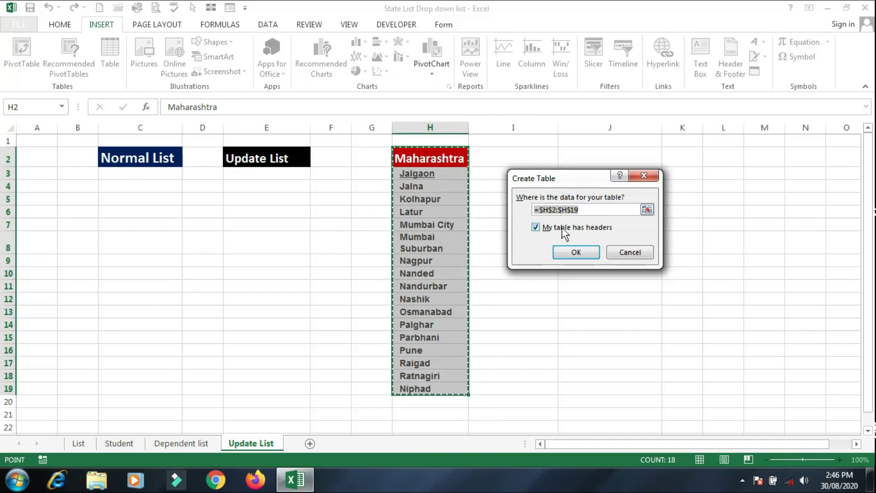
{"action": "left_click", "coordinate": [576, 252]}
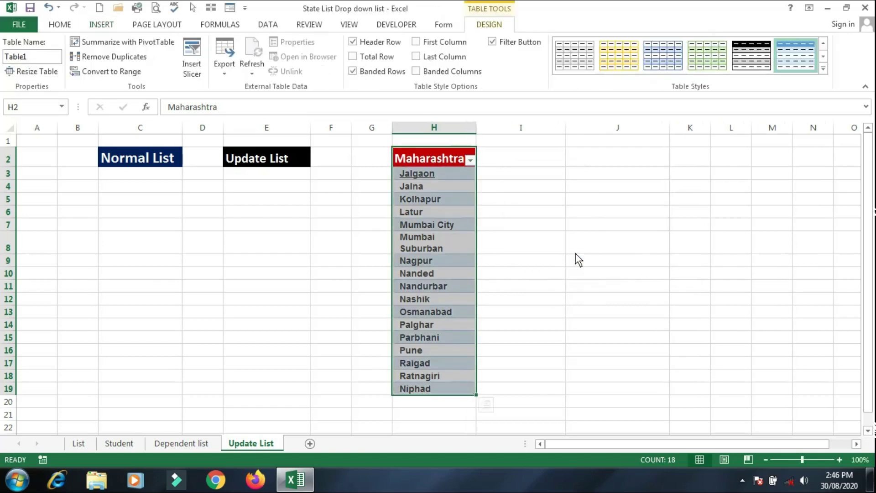
Inspect the filter menu of the Maharashtra table header, close it, and highlight the district rows H3:H19.
{"action": "left_click", "coordinate": [576, 253]}
{"action": "left_click", "coordinate": [473, 161]}
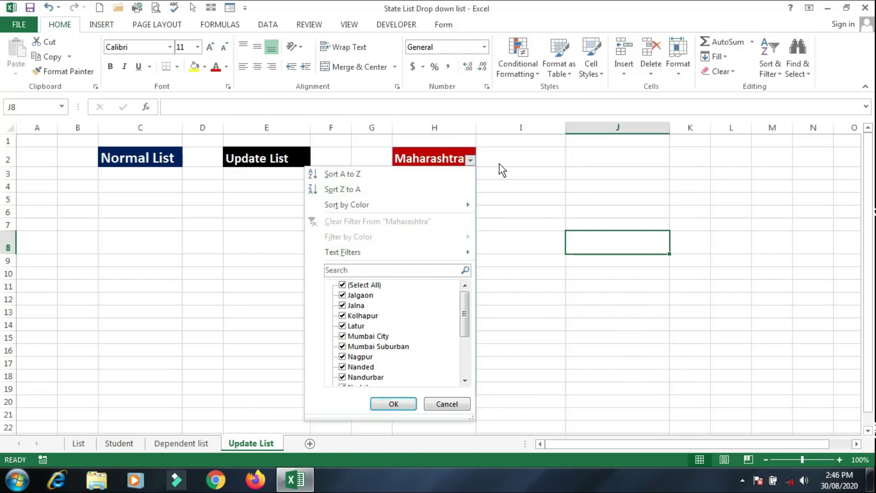
{"action": "key", "text": "Escape"}
{"action": "key", "text": "Left"}
{"action": "left_click_drag", "start_coordinate": [438, 175], "coordinate": [442, 387]}
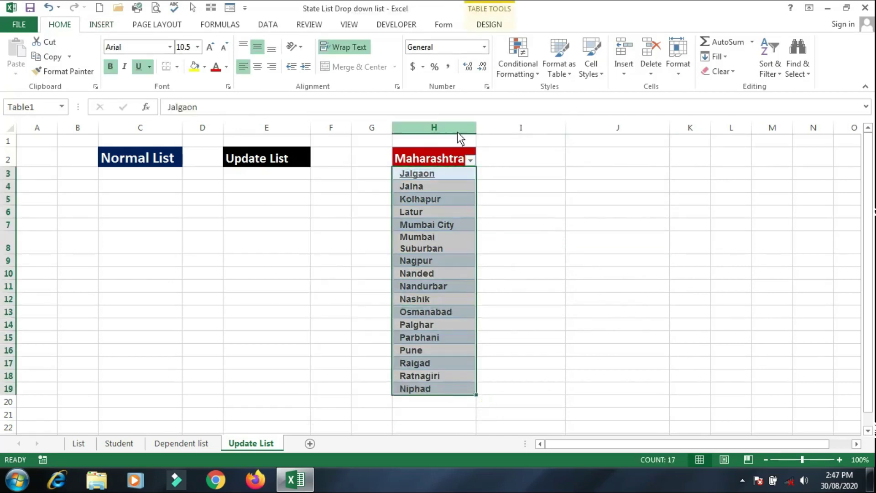
{"action": "left_click", "coordinate": [524, 182]}
Add a List data validation to E3 under Update List, with the table's district range =$H$3:$H$19 as source.
{"action": "left_click", "coordinate": [294, 174]}
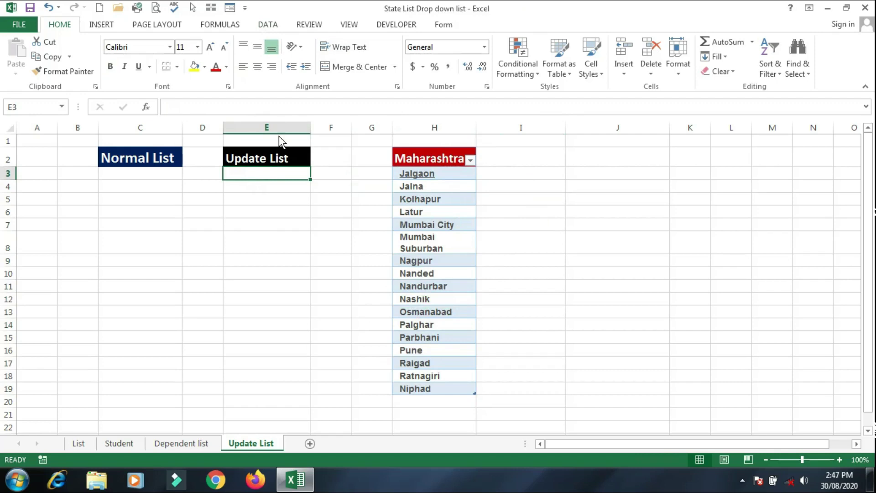
{"action": "left_click", "coordinate": [268, 25]}
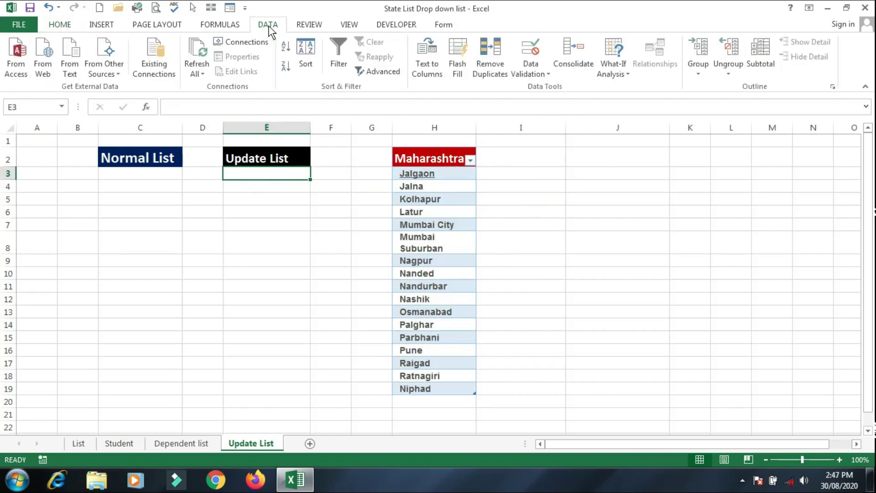
{"action": "left_click", "coordinate": [532, 76]}
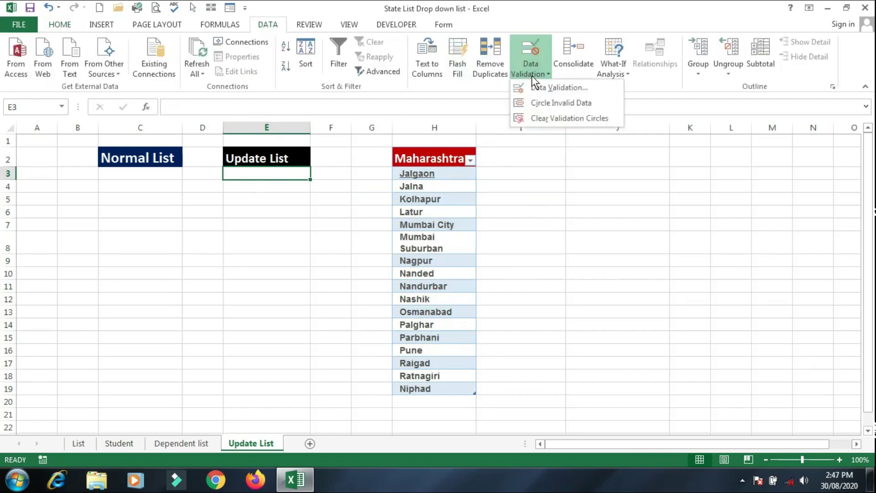
{"action": "left_click", "coordinate": [551, 87]}
{"action": "left_click", "coordinate": [511, 188]}
{"action": "left_click", "coordinate": [503, 226]}
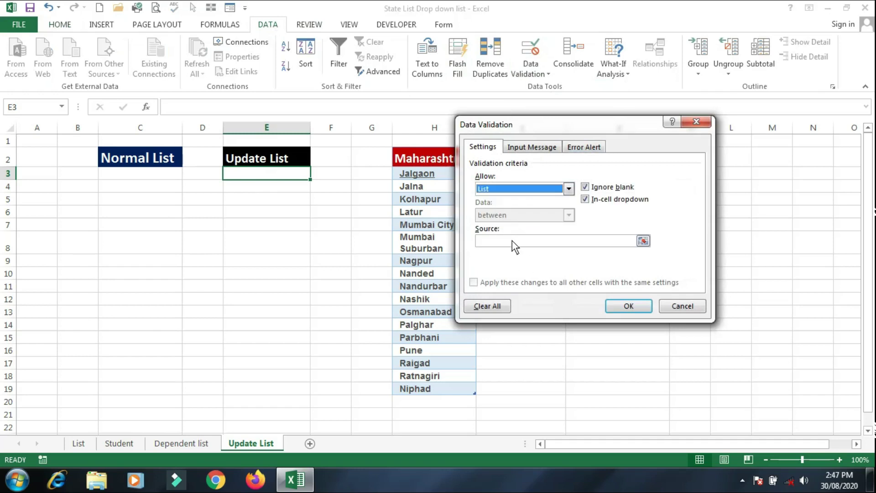
{"action": "left_click", "coordinate": [512, 240]}
{"action": "left_click_drag", "start_coordinate": [409, 174], "coordinate": [431, 384]}
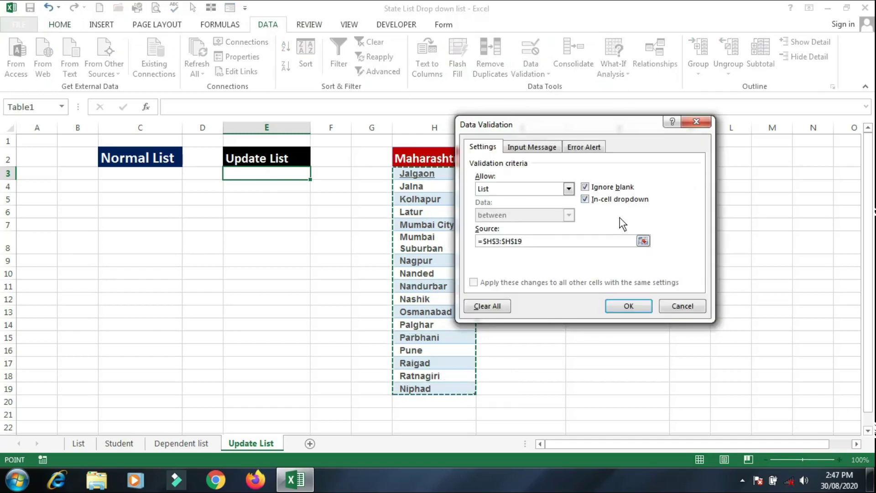
{"action": "left_click", "coordinate": [623, 307]}
{"action": "left_click", "coordinate": [576, 275]}
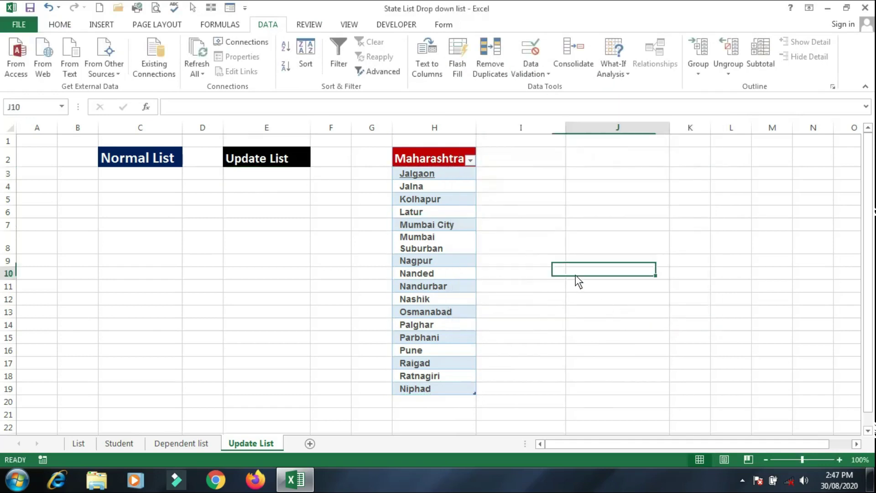
Look through the district entries in the E3 drop-down list, and close it.
{"action": "left_click", "coordinate": [297, 174]}
{"action": "left_click", "coordinate": [316, 174]}
{"action": "left_click_drag", "start_coordinate": [317, 202], "coordinate": [313, 153]}
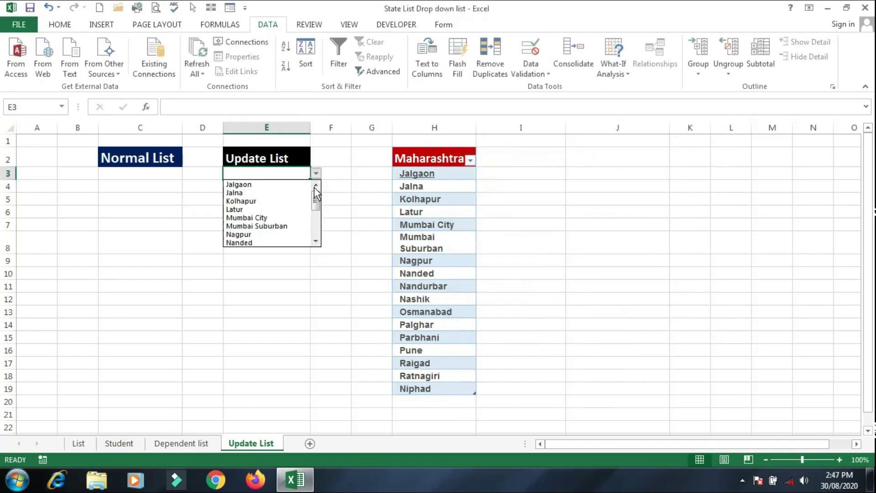
{"action": "left_click_drag", "start_coordinate": [316, 201], "coordinate": [319, 232]}
{"action": "left_click", "coordinate": [317, 270]}
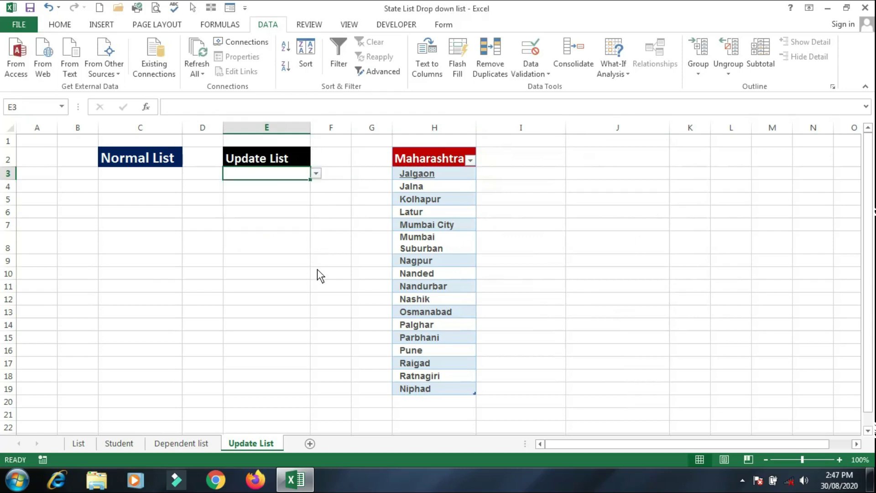
Add Vaijapur in H20 and Dhule in H21 directly below the last district of the Maharashtra table.
{"action": "left_click", "coordinate": [419, 404]}
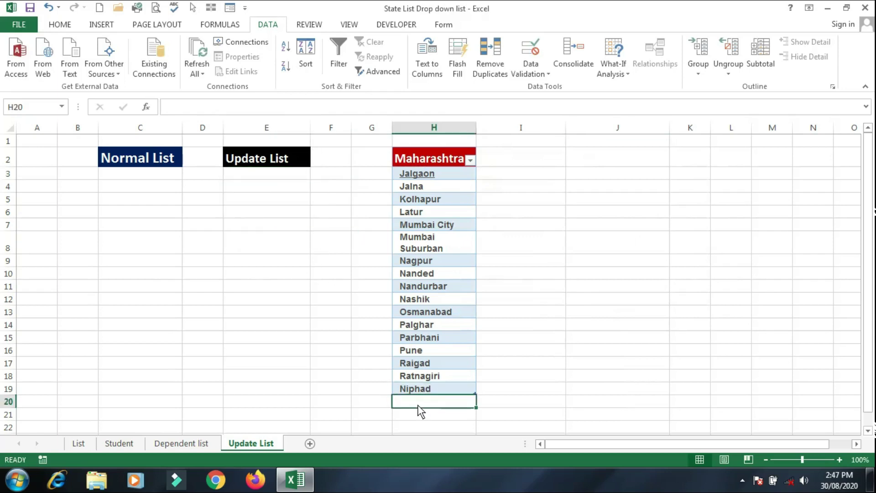
{"action": "type", "text": "Vaijapur"}
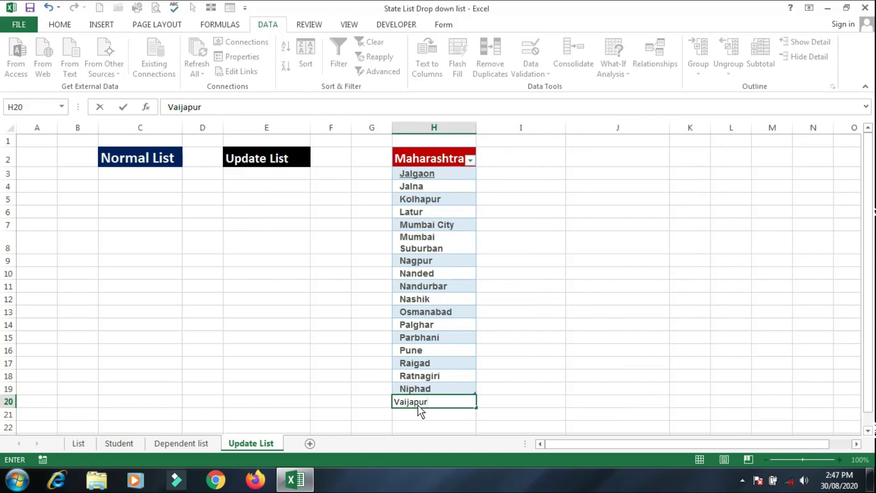
{"action": "key", "text": "Return"}
{"action": "left_click", "coordinate": [479, 392]}
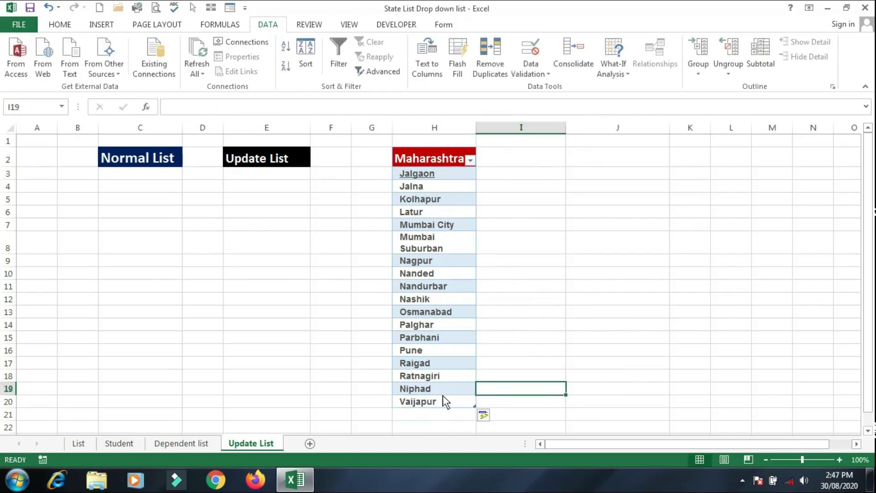
{"action": "left_click", "coordinate": [432, 415]}
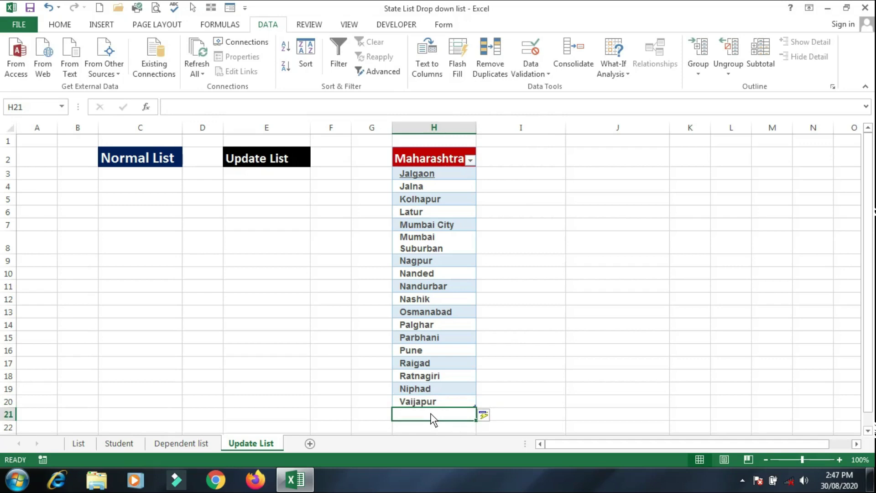
{"action": "type", "text": "Dhule"}
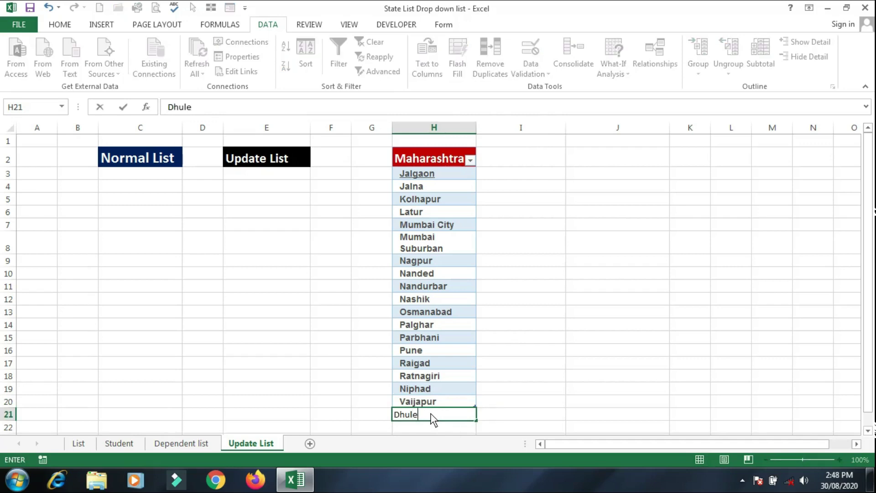
{"action": "key", "text": "Return"}
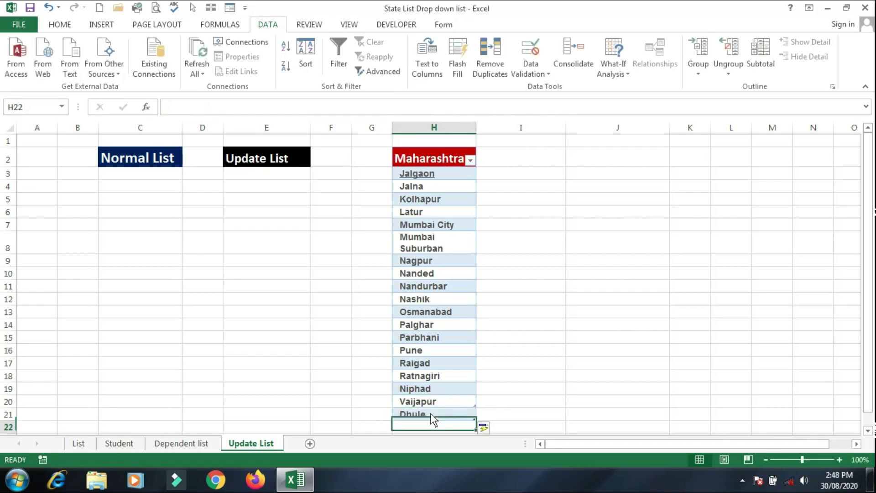
Check the end of the E3 drop-down list for the Vaijapur and Dhule entries.
{"action": "left_click", "coordinate": [284, 171]}
{"action": "left_click", "coordinate": [316, 174]}
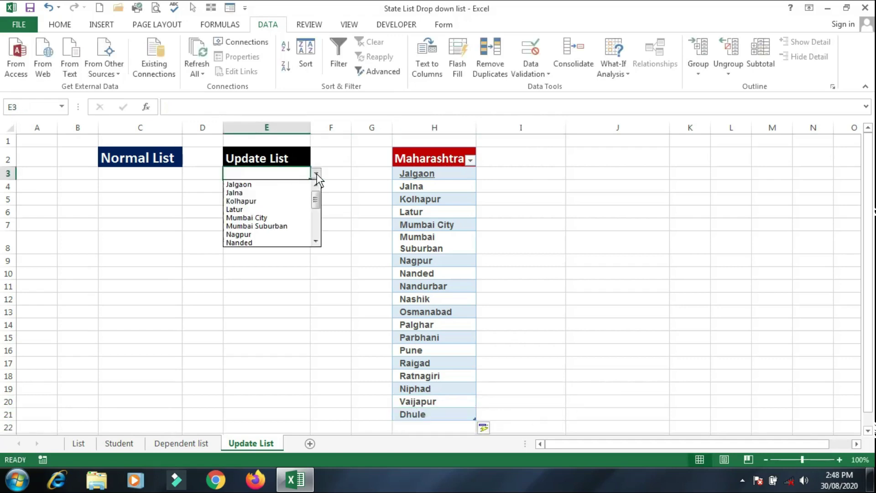
{"action": "left_click_drag", "start_coordinate": [318, 205], "coordinate": [320, 242]}
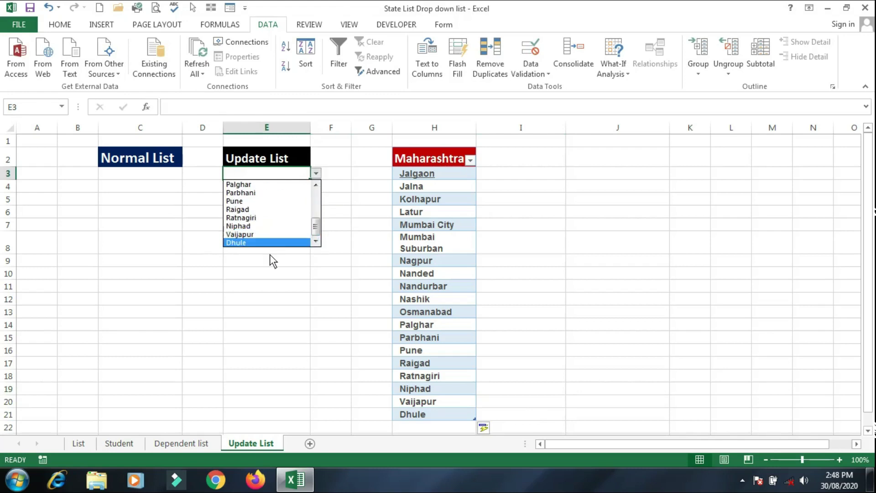
{"action": "left_click", "coordinate": [489, 223]}
{"action": "left_click_drag", "start_coordinate": [431, 173], "coordinate": [443, 403]}
{"action": "left_click", "coordinate": [105, 25]}
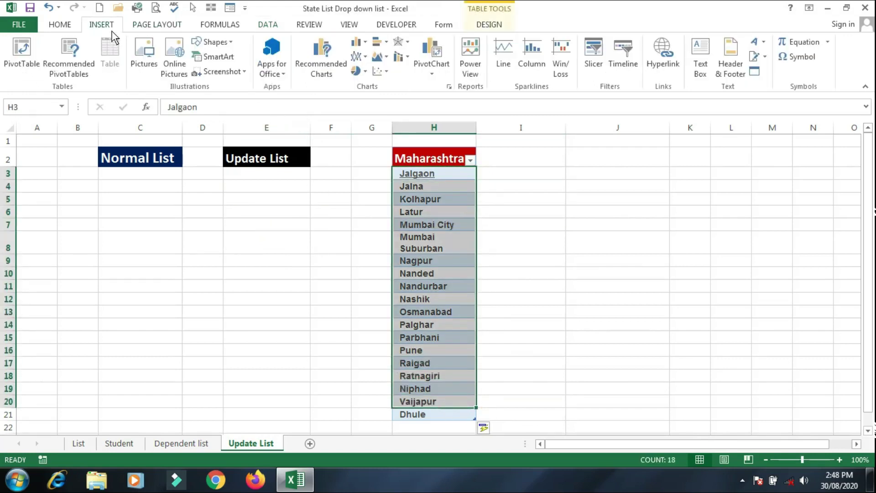
{"action": "left_click", "coordinate": [624, 322]}
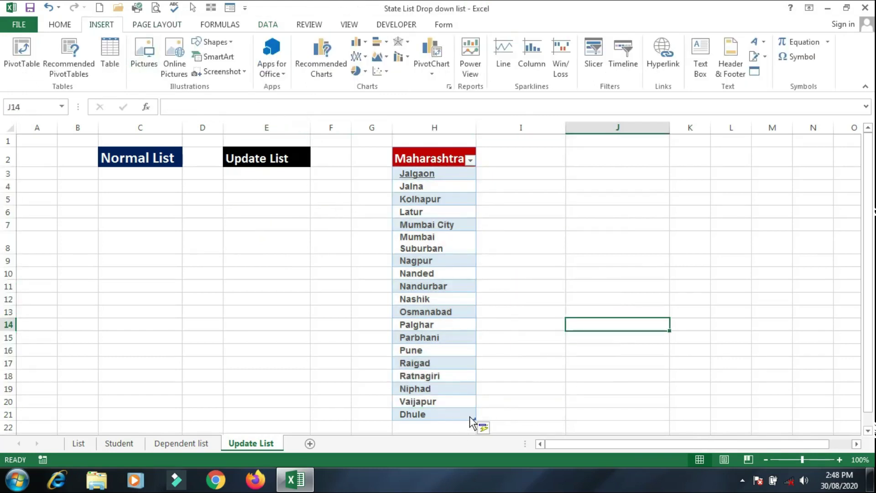
View the AutoCorrect options for automatic table expansion beside the end of the Maharashtra table, and dismiss them.
{"action": "left_click_drag", "start_coordinate": [872, 310], "coordinate": [873, 374]}
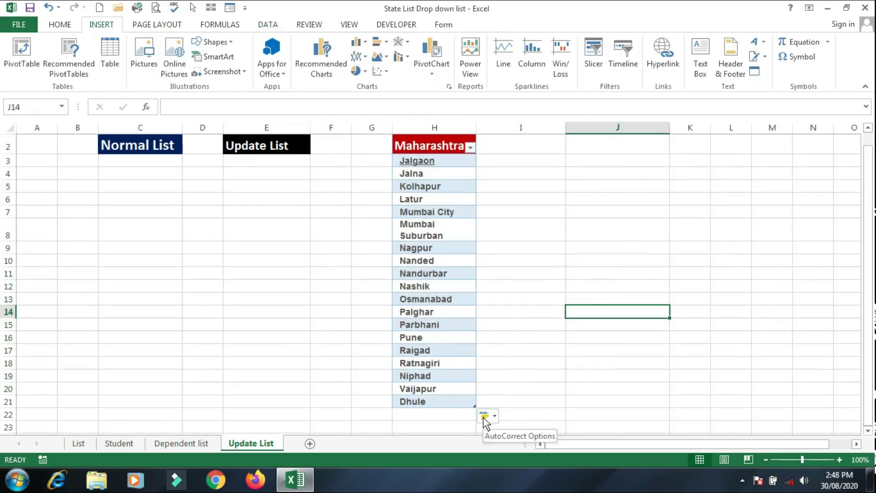
{"action": "left_click", "coordinate": [495, 417]}
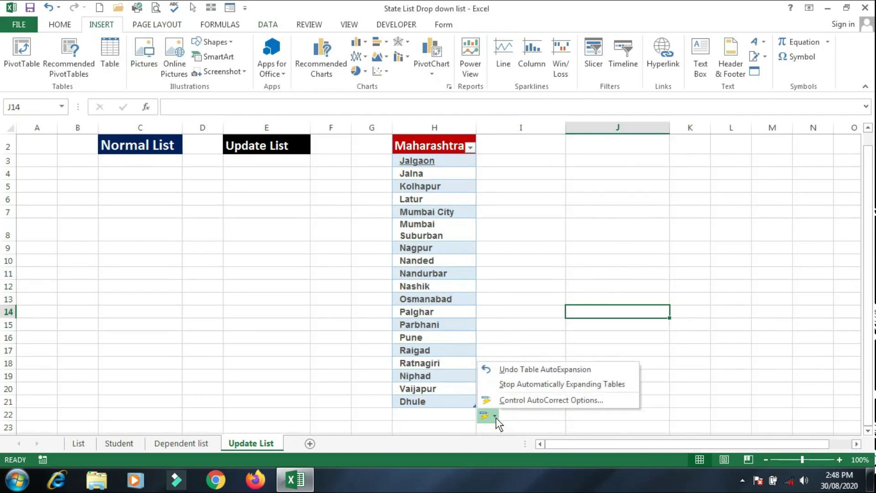
{"action": "left_click", "coordinate": [449, 417]}
{"action": "left_click", "coordinate": [484, 229]}
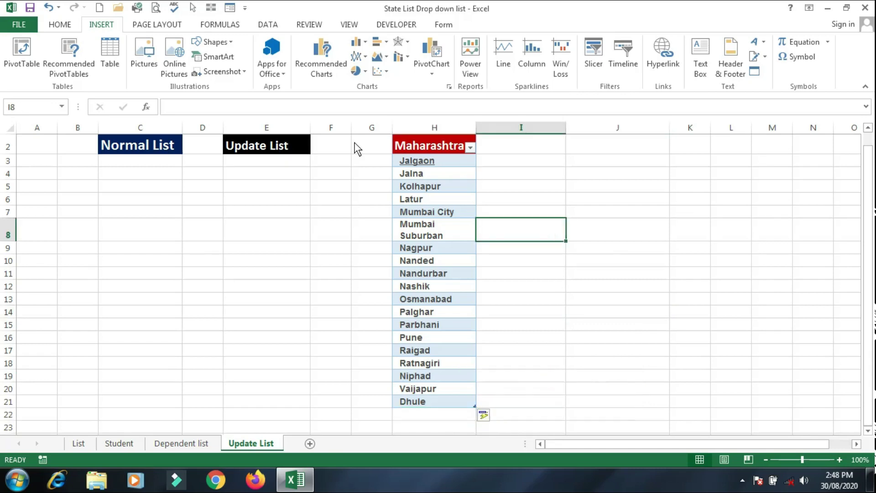